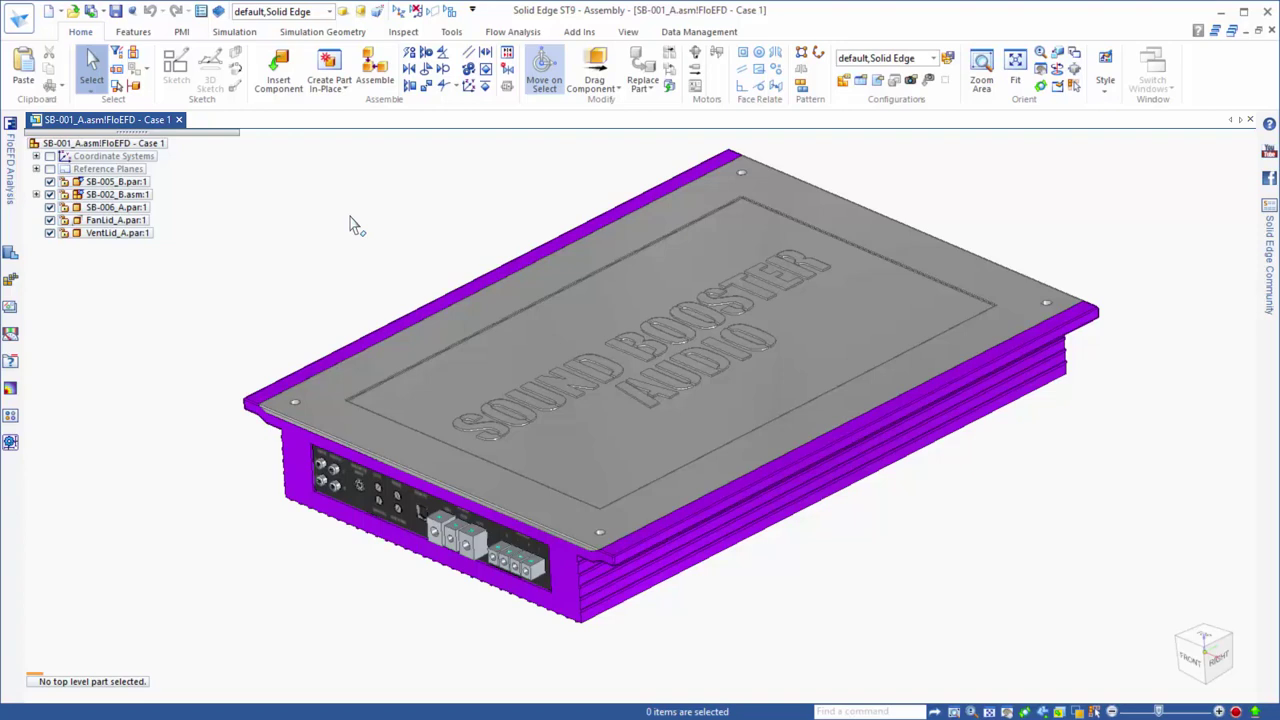
- Open and pin the FloEFD analysis project tree, and hide the top cover part SB-006_A to expose the circuit board
click(513, 31)
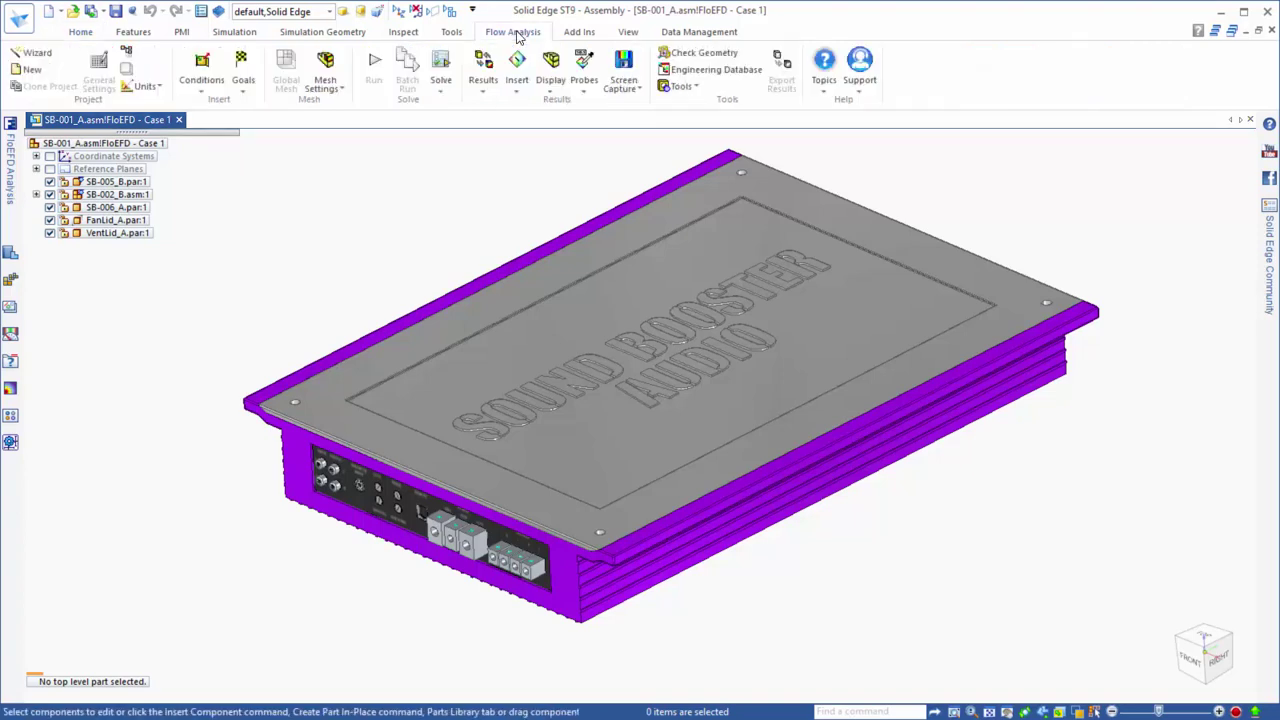
click(12, 145)
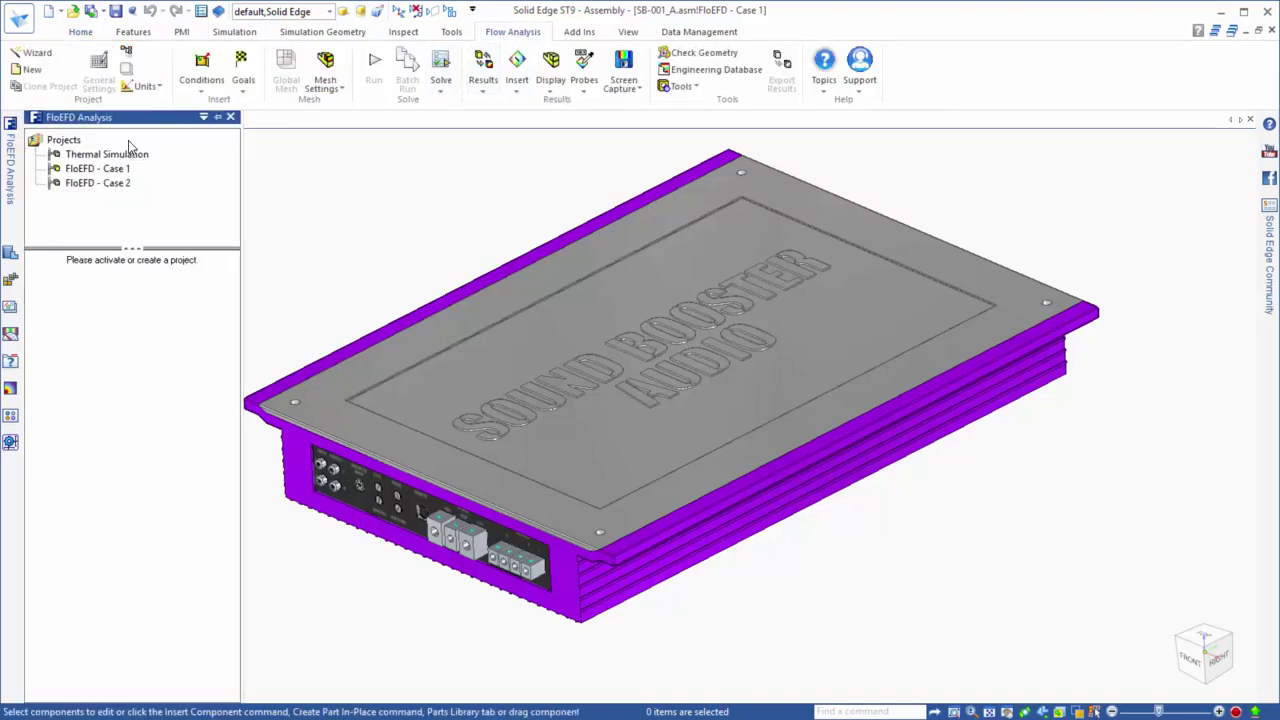
click(218, 118)
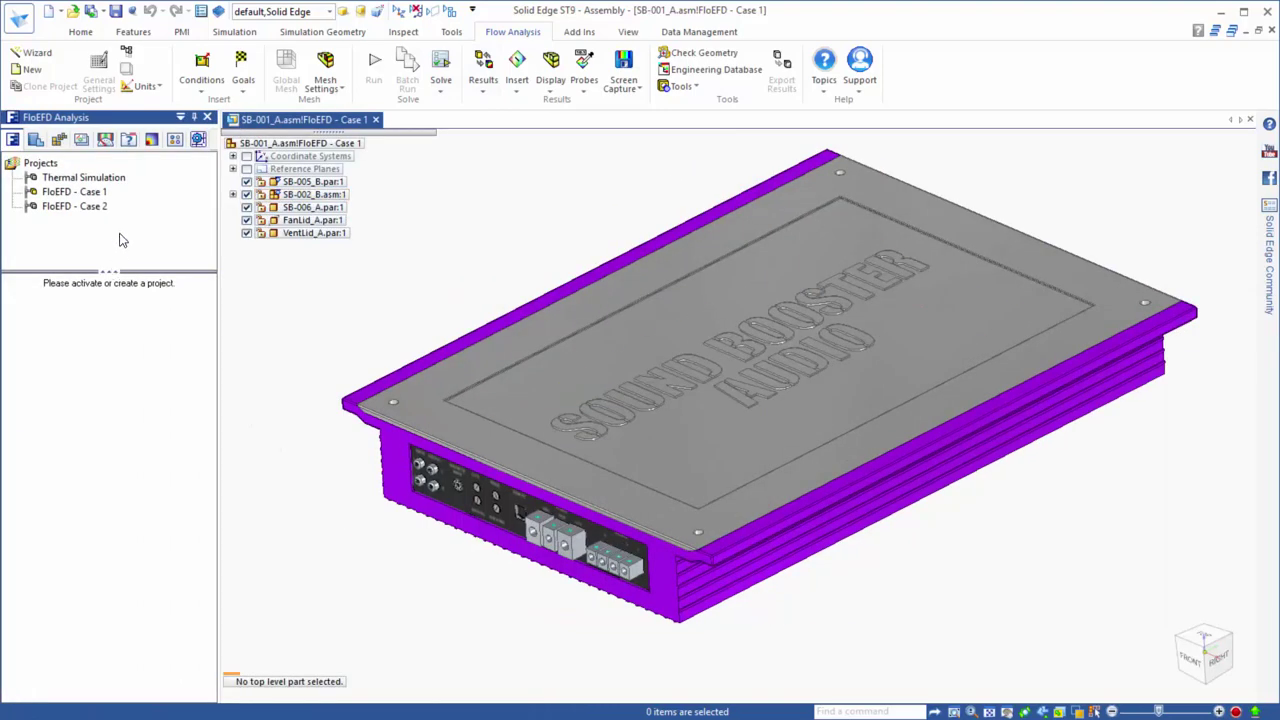
click(247, 207)
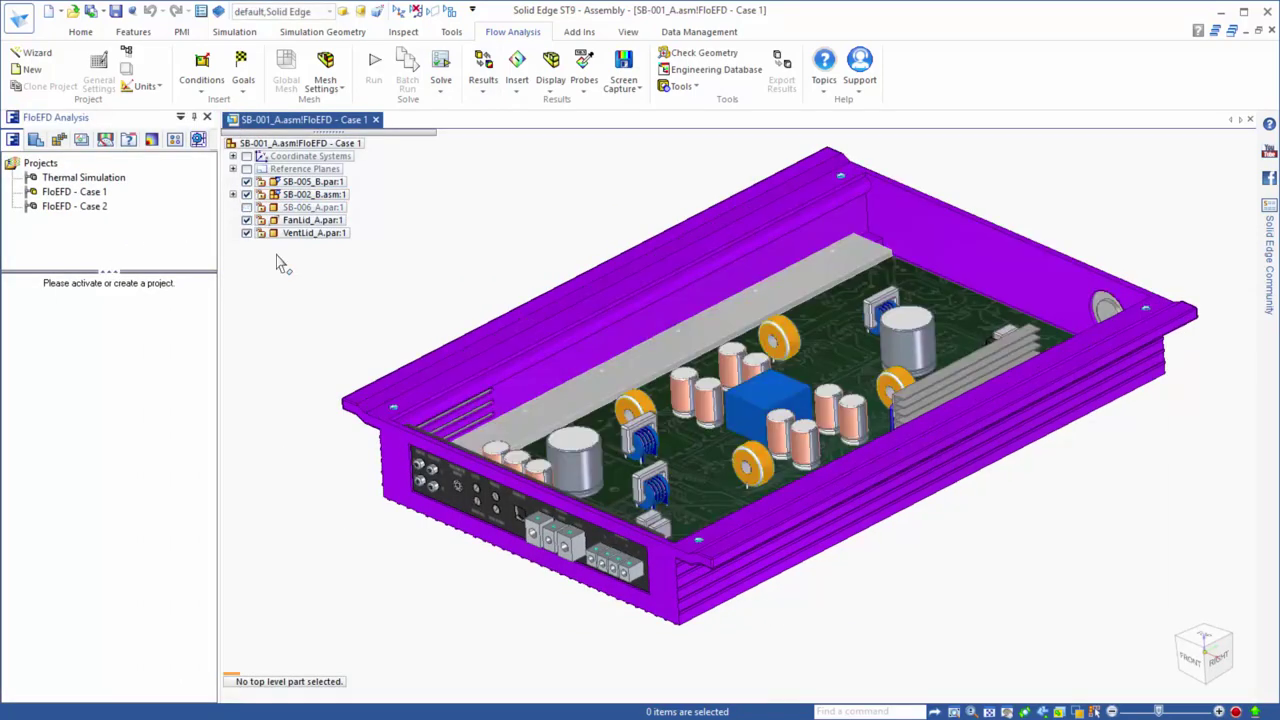
scroll(425, 333, up, 2)
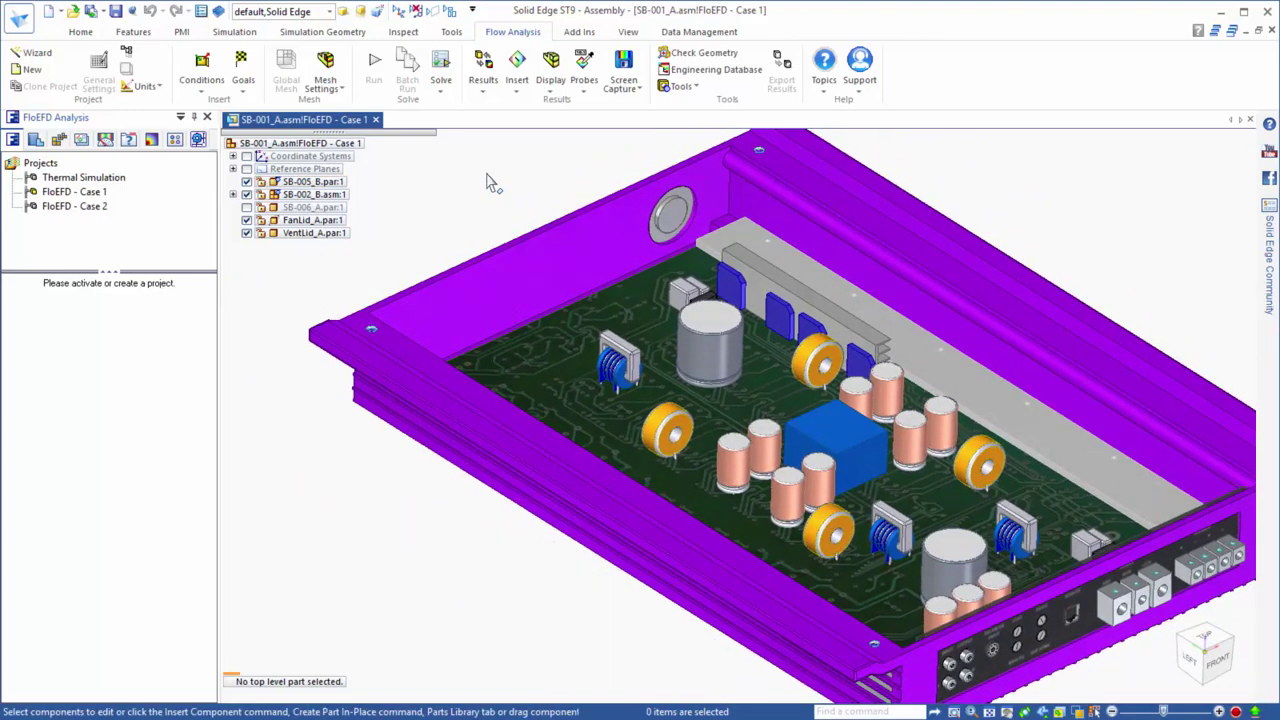
- Start a new flow analysis project with the wizard, named Case 1, using the SI (m-kg-s) unit system
click(37, 53)
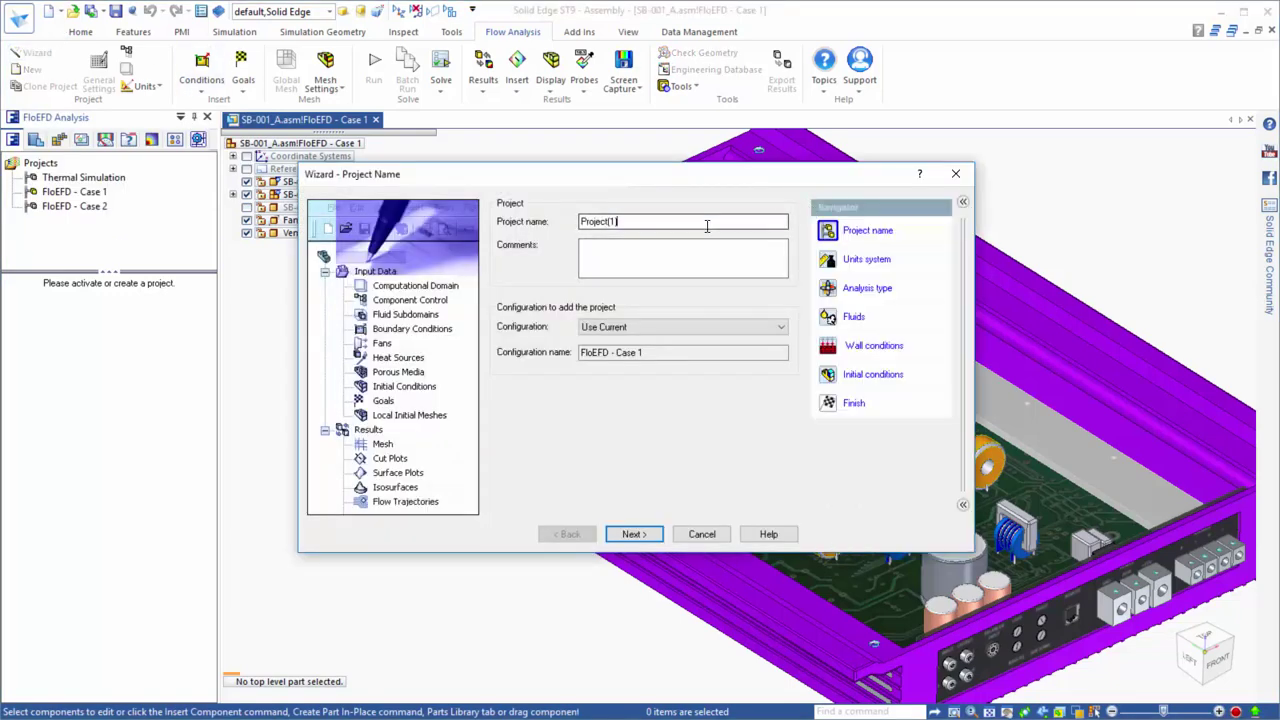
text(Case 1)
click(634, 534)
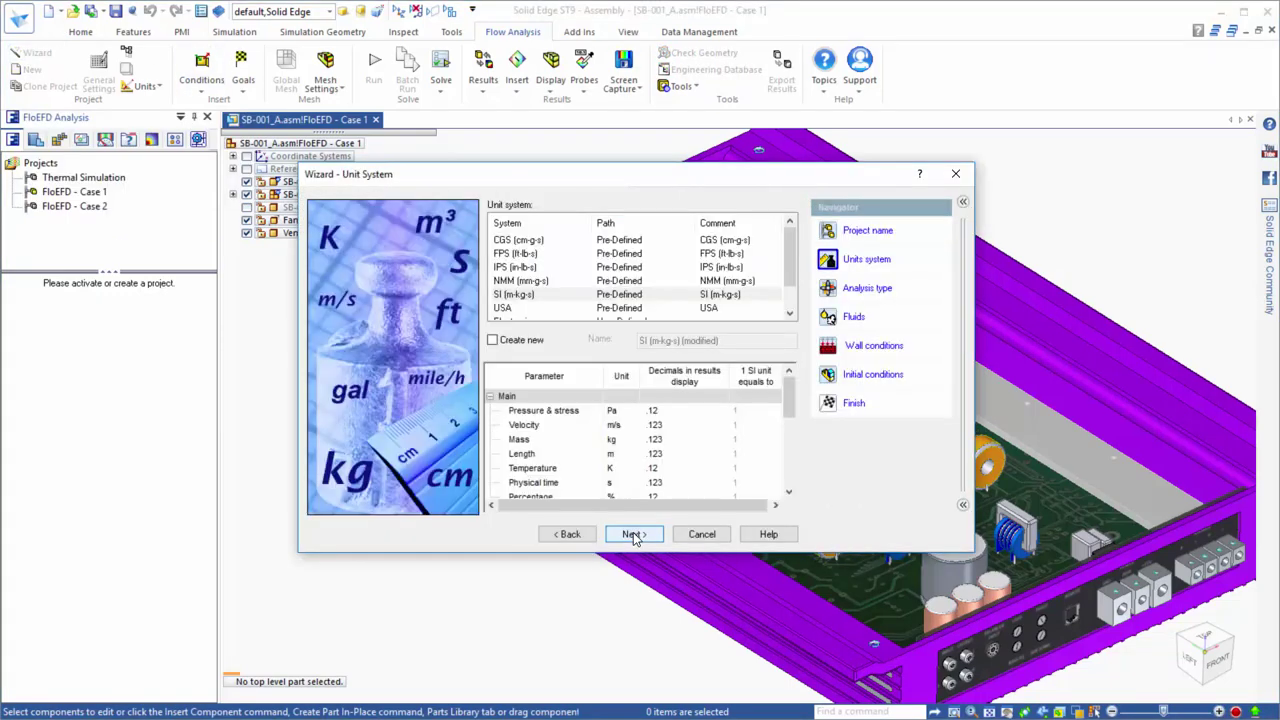
click(516, 295)
click(634, 534)
- Include heat conduction in solids in the internal analysis, add Air as the default project fluid, and complete the wizard
click(654, 298)
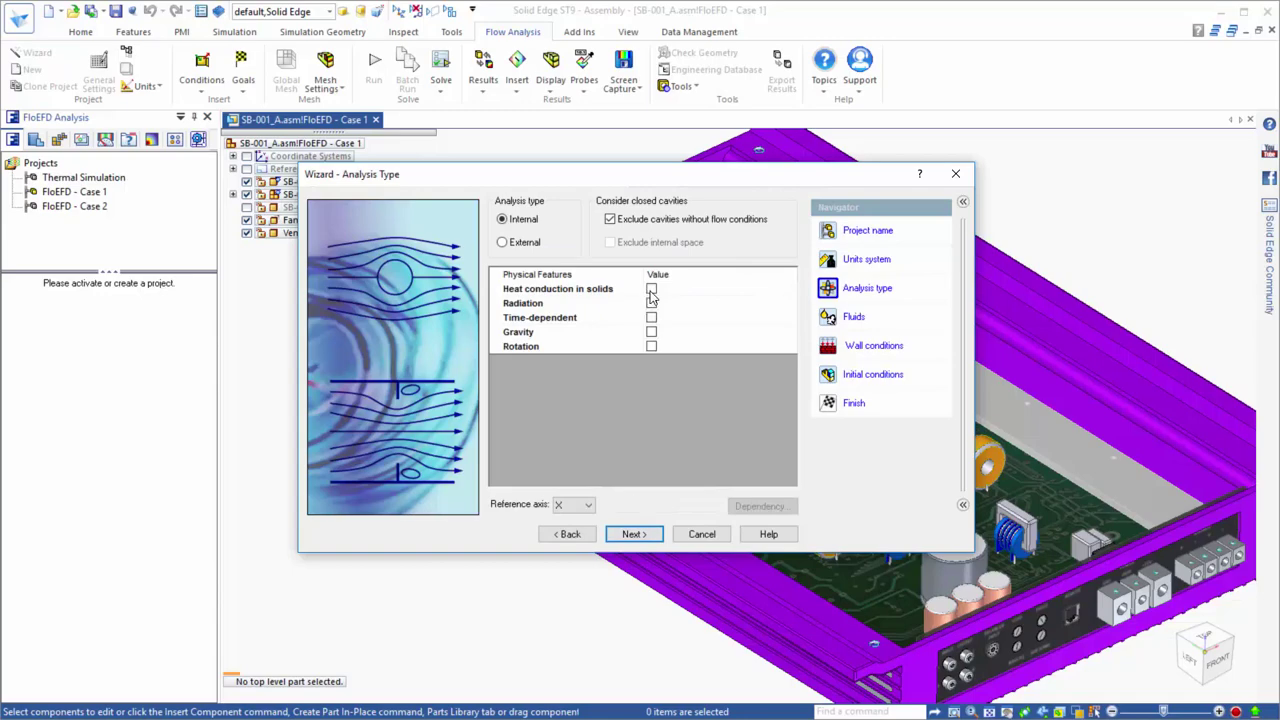
click(630, 533)
click(491, 222)
double_click(529, 264)
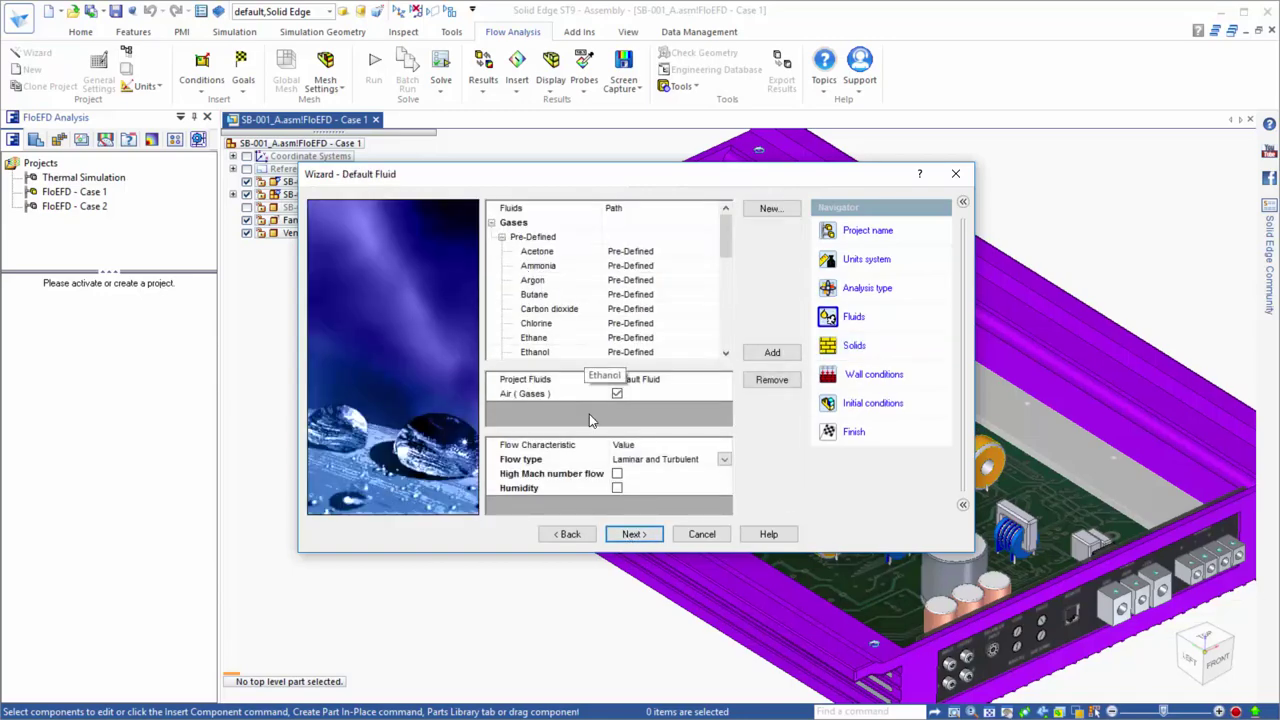
click(634, 534)
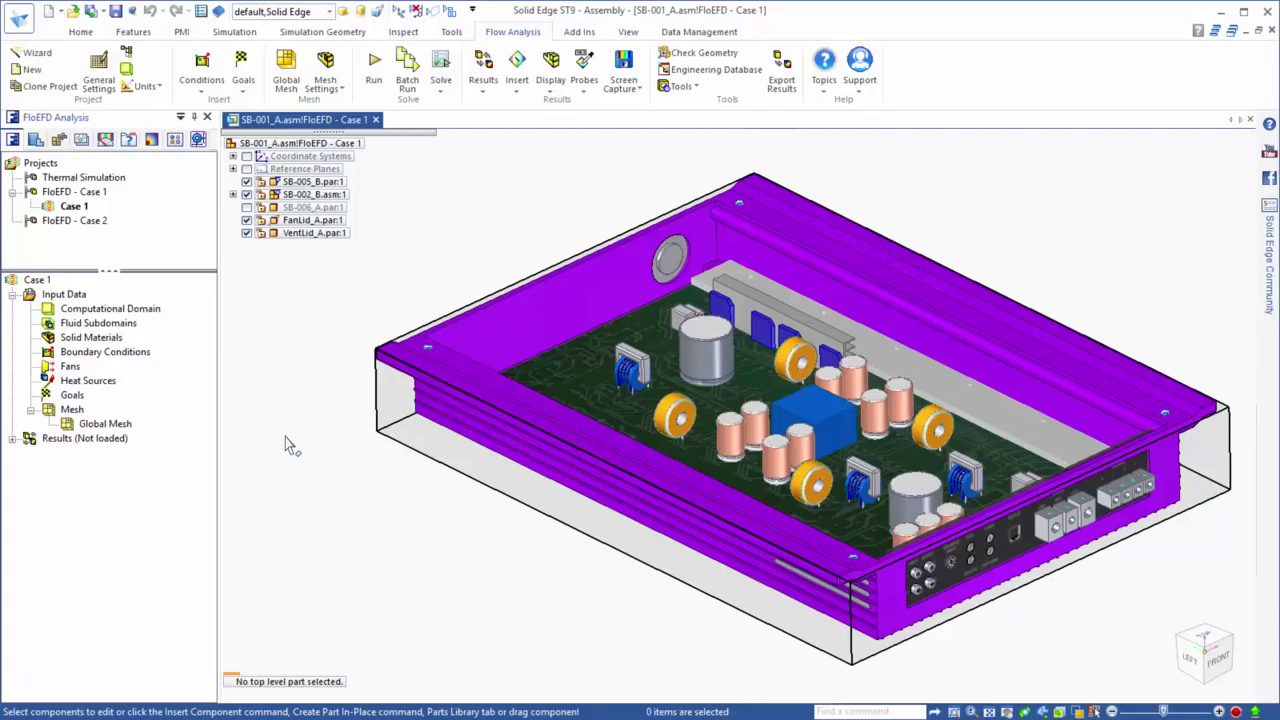
- Hide the computational domain and assign the Amp PCB 8-layers and Amp Transistor solid materials to the board and transistors
right_click(146, 310)
click(162, 339)
right_click(91, 337)
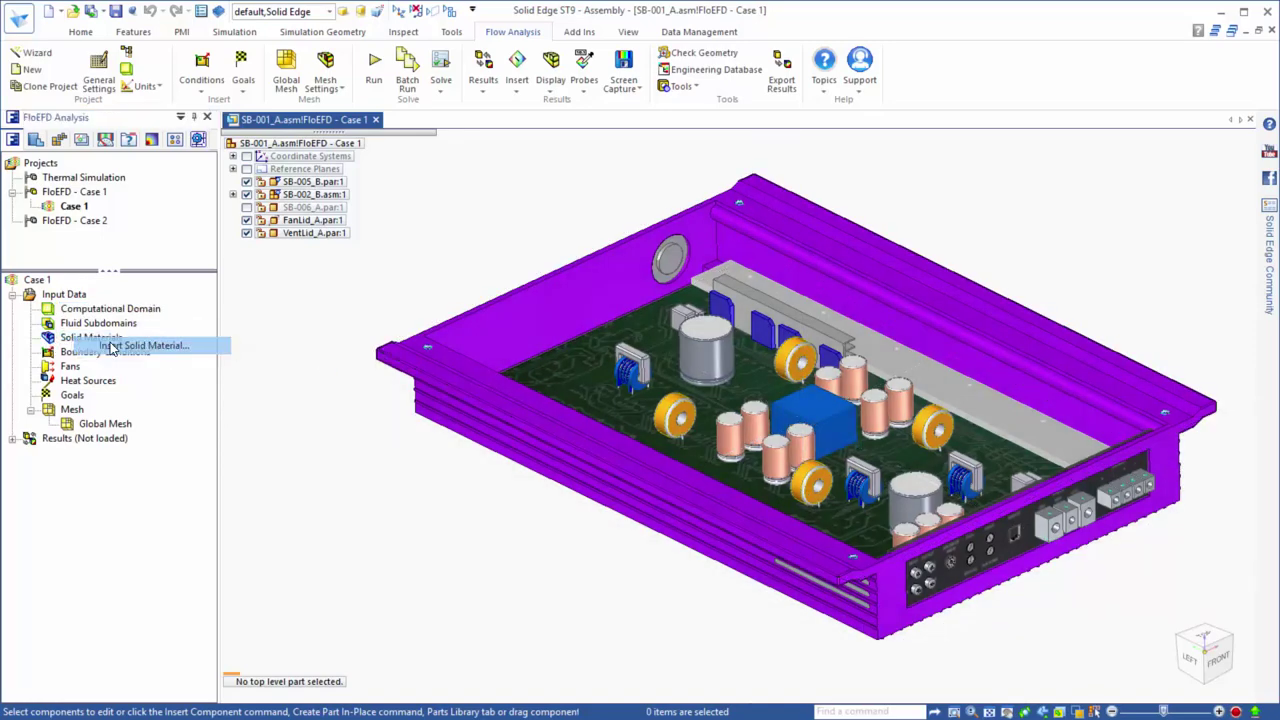
click(190, 341)
click(556, 354)
click(896, 265)
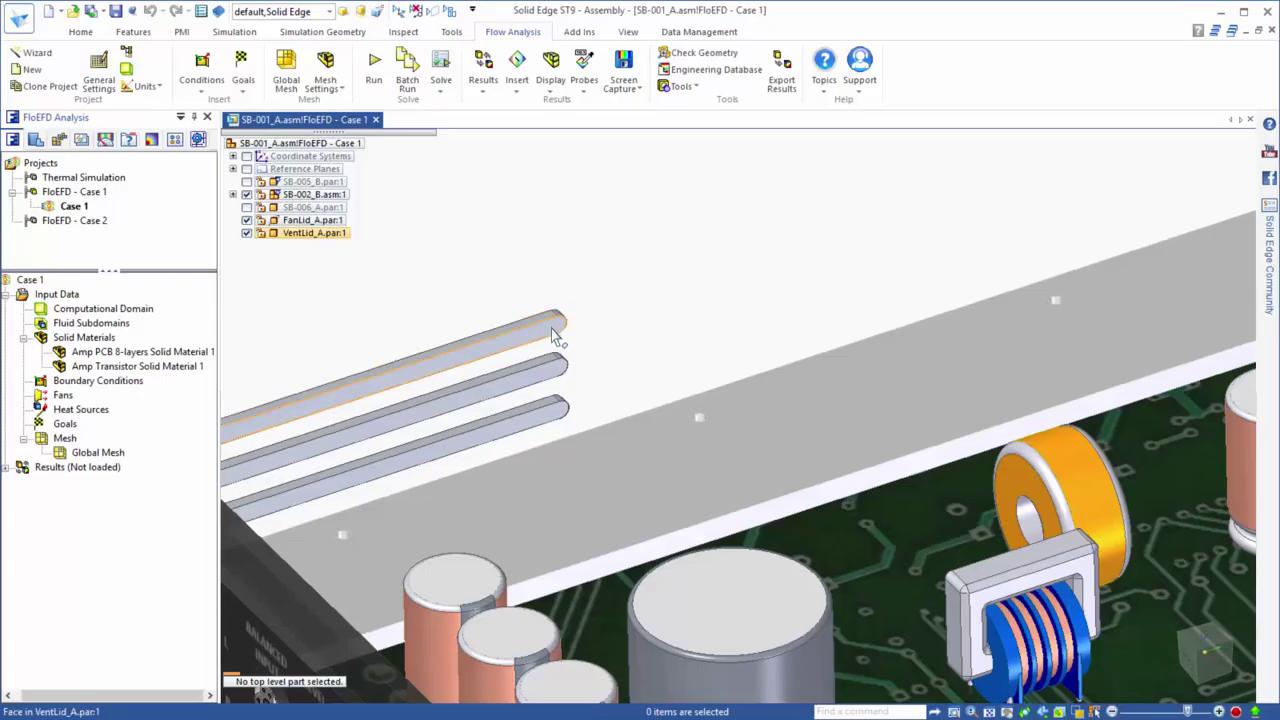
- Insert an environment pressure boundary condition on the inner faces of the three vent lid slots
click(552, 338)
right_click(158, 381)
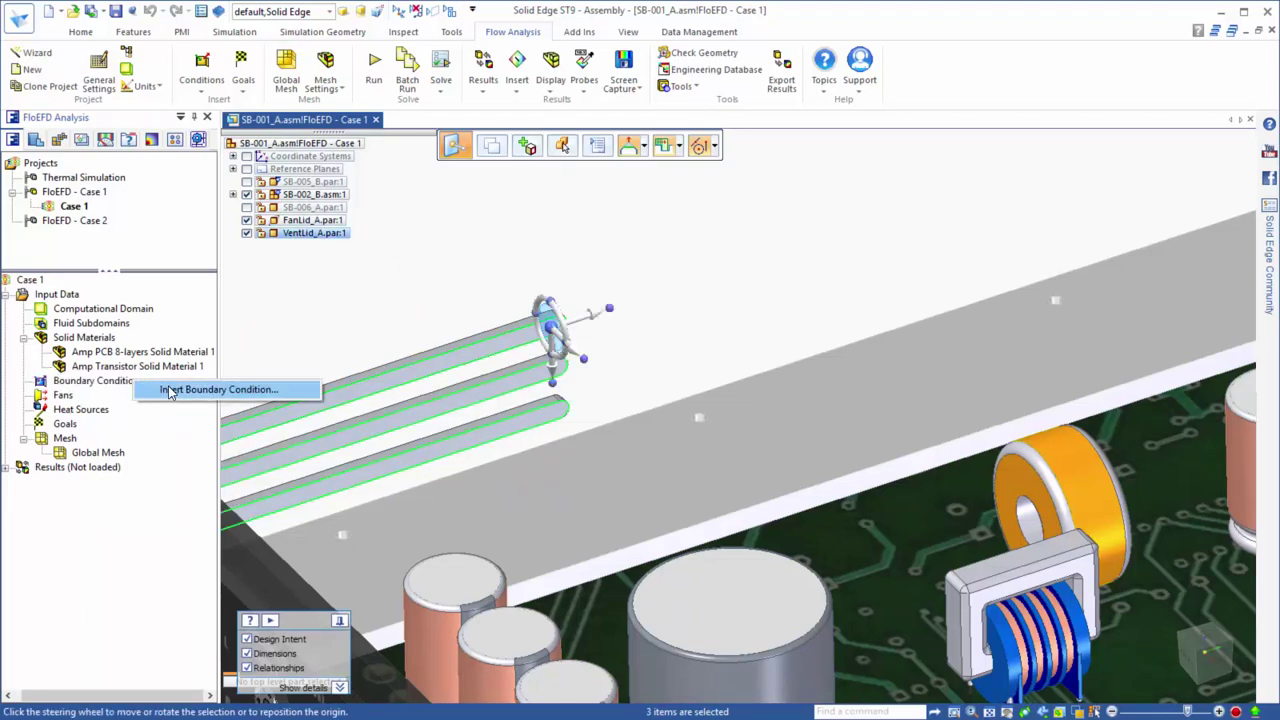
click(190, 393)
click(945, 307)
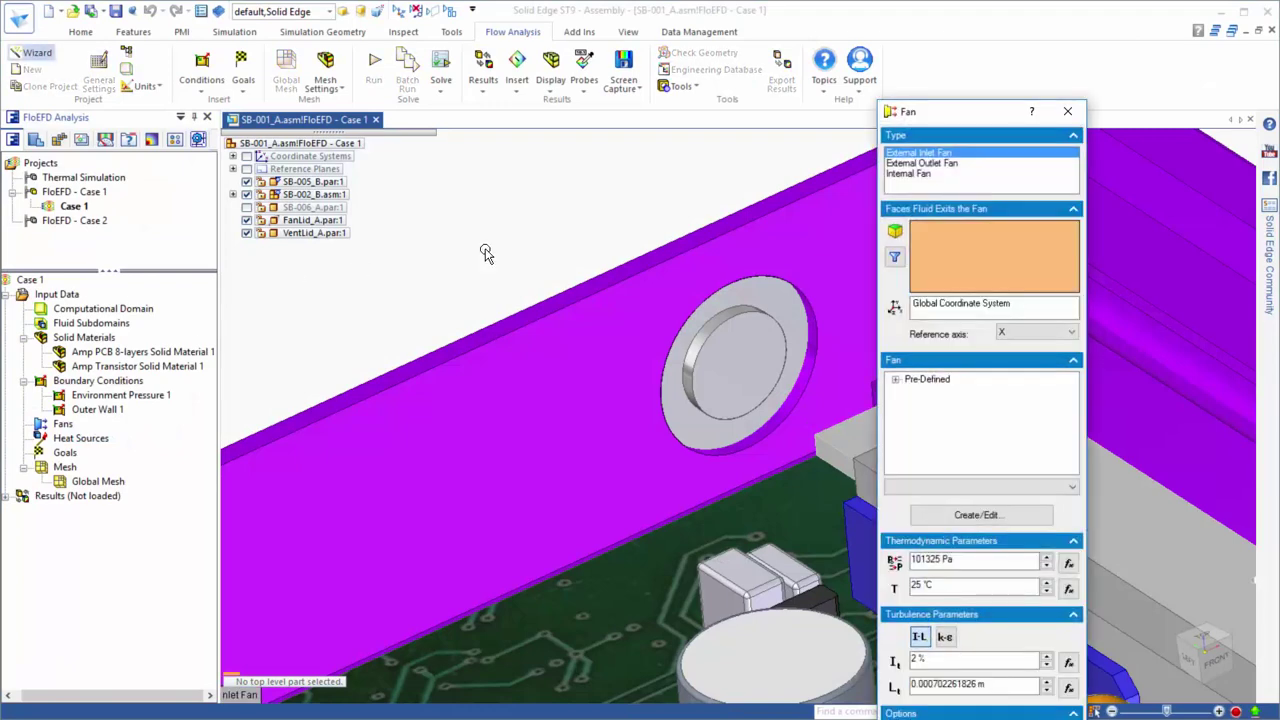
- Assign the pre-defined Papst DC-Axial Series 600 fan curve 612 to the external inlet fan on the fan lid face
click(895, 379)
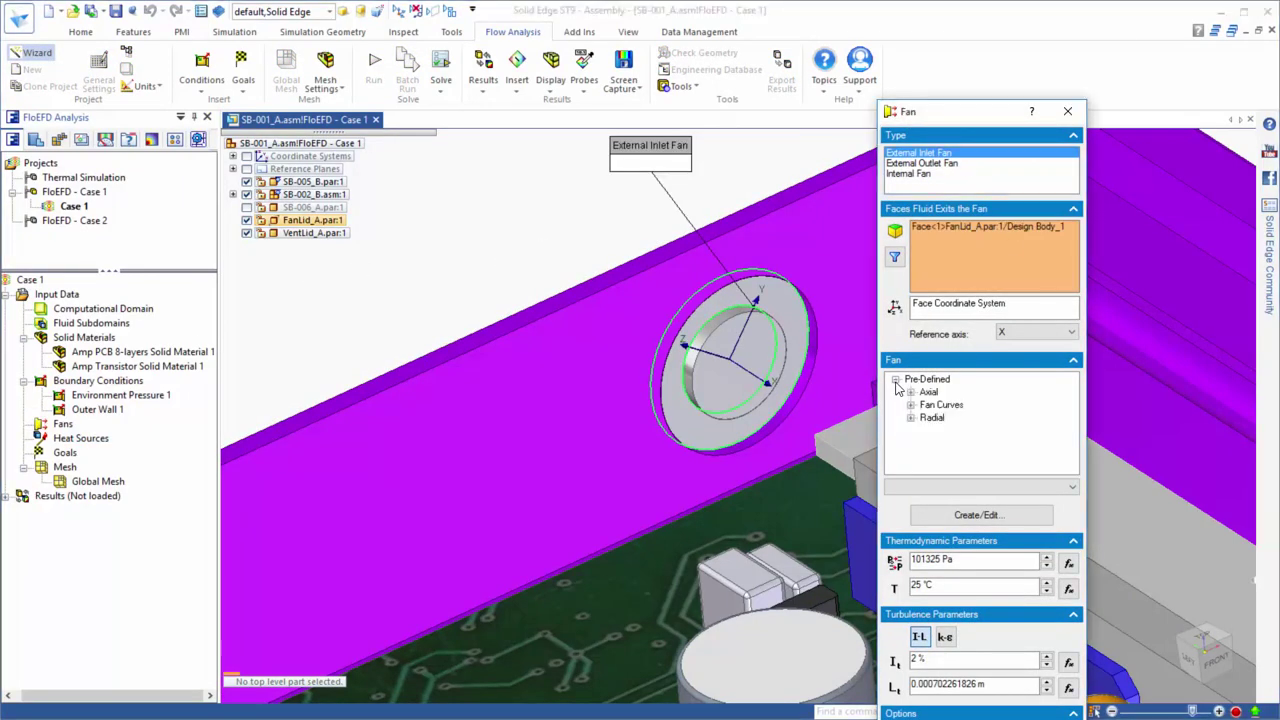
click(910, 404)
click(926, 417)
click(940, 443)
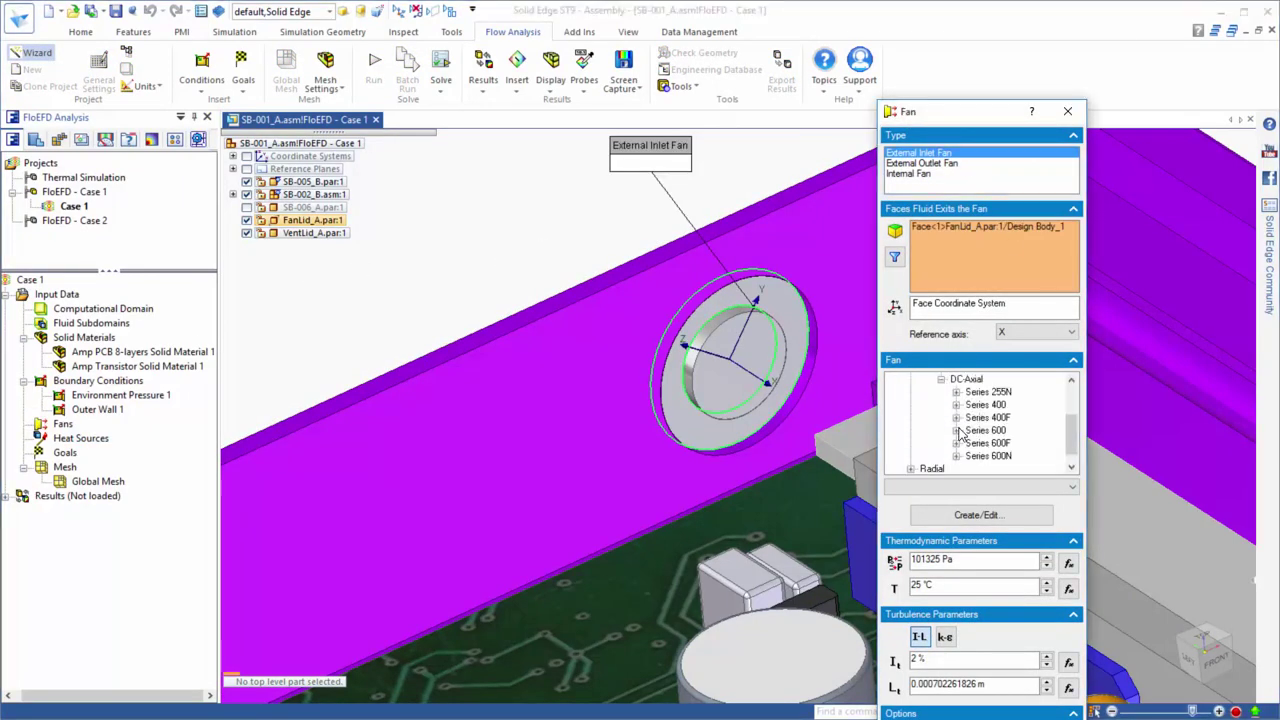
click(957, 430)
click(971, 417)
click(1003, 417)
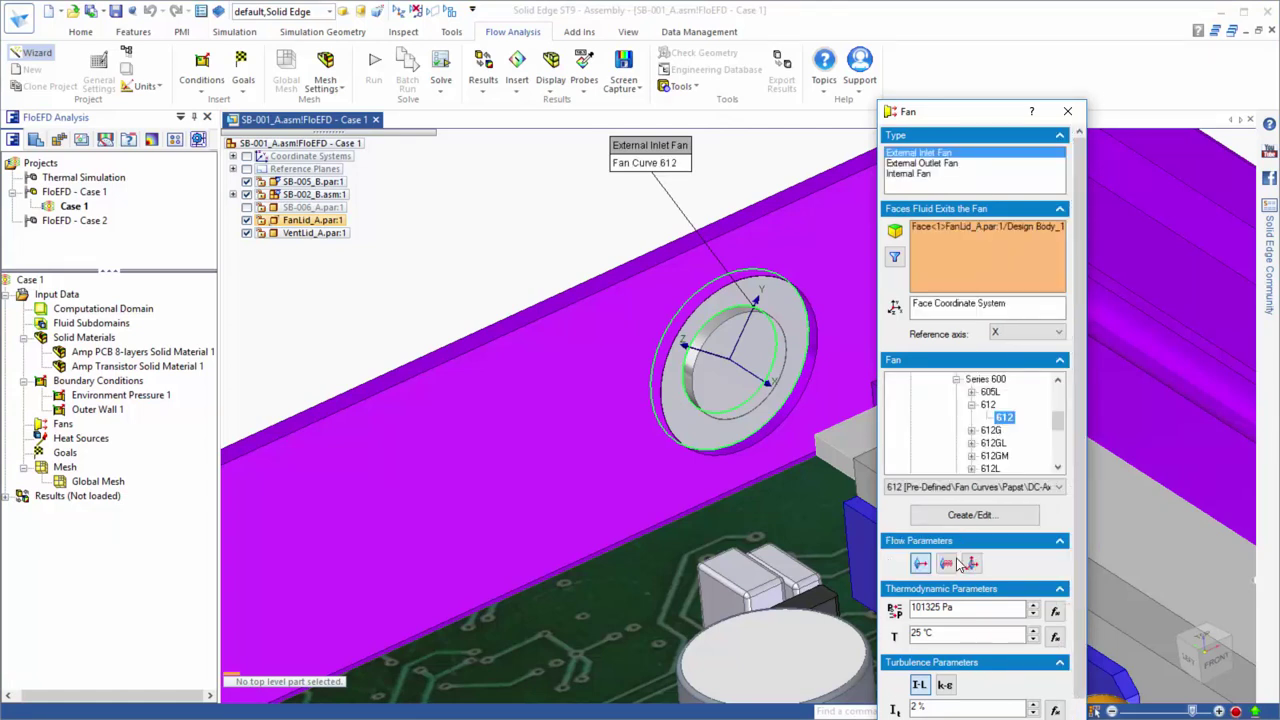
- Give the inlet fan a swirl flow with an angular velocity of 1000 and accept the fan definition
click(946, 563)
text(1000)
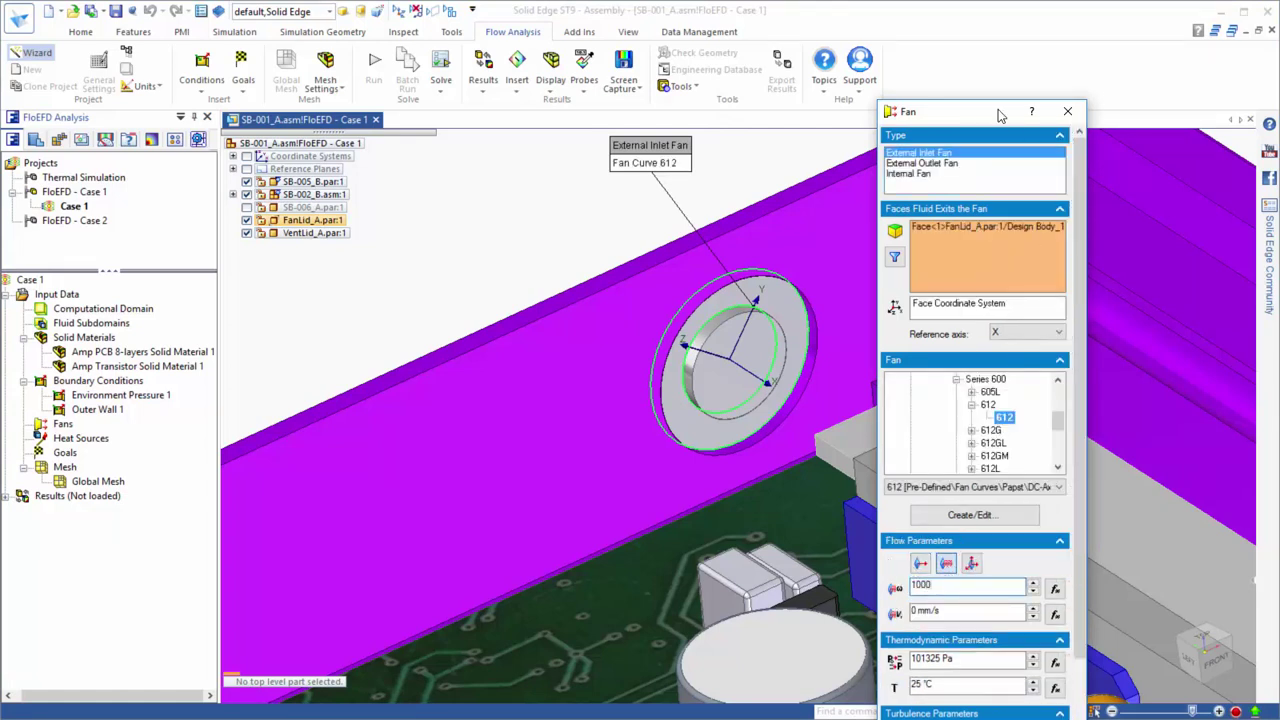
drag(998, 116, 1003, 9)
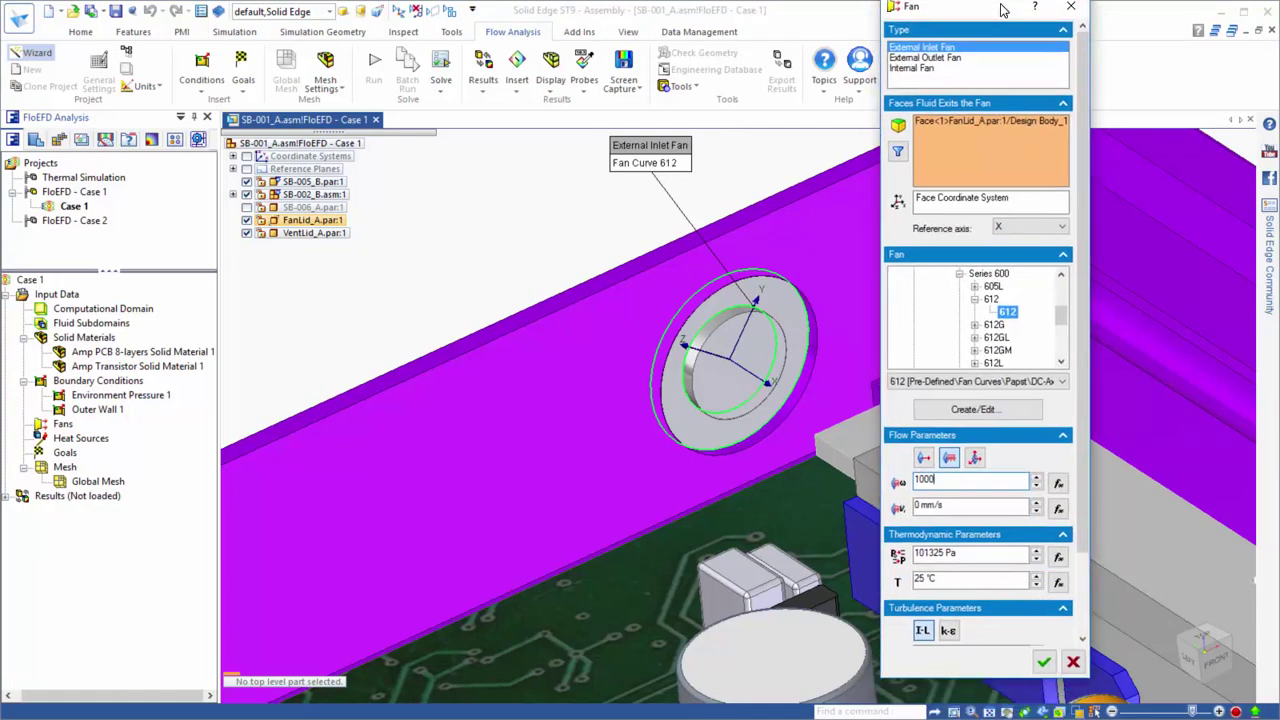
click(1043, 661)
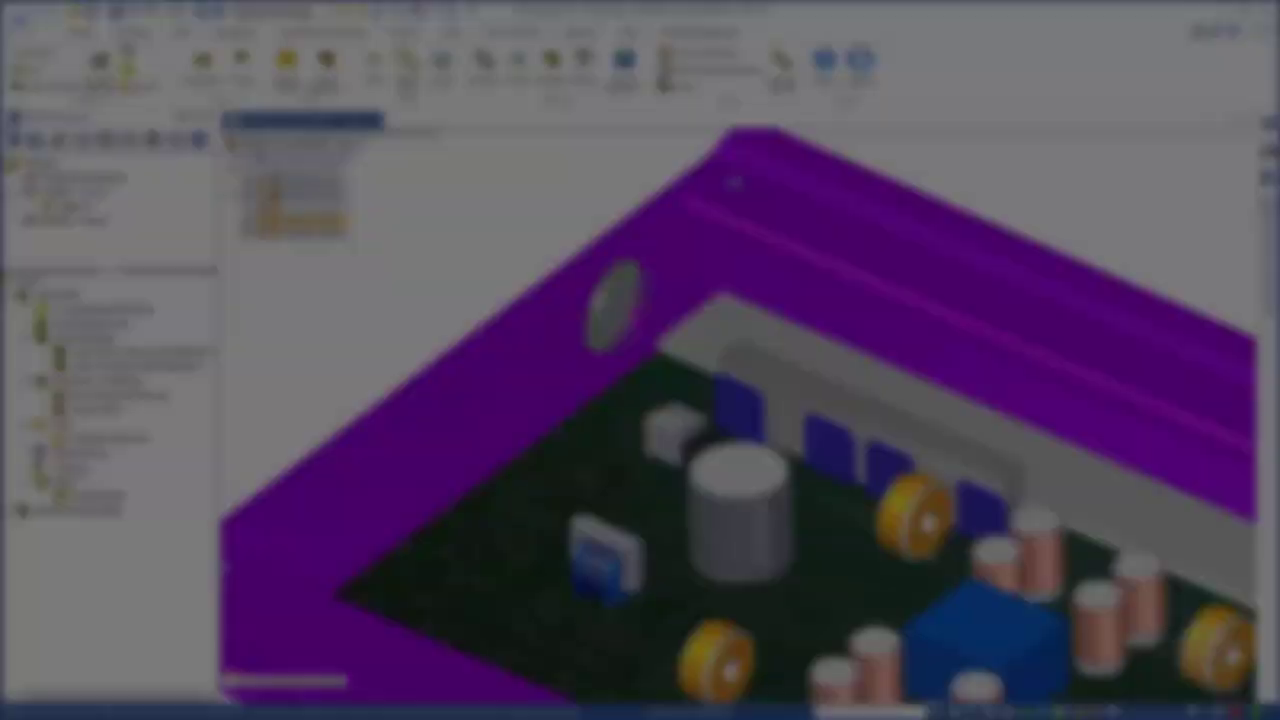
- Insert a volume heat source on the four transistors with a heat generation rate of 20 W
right_click(97, 456)
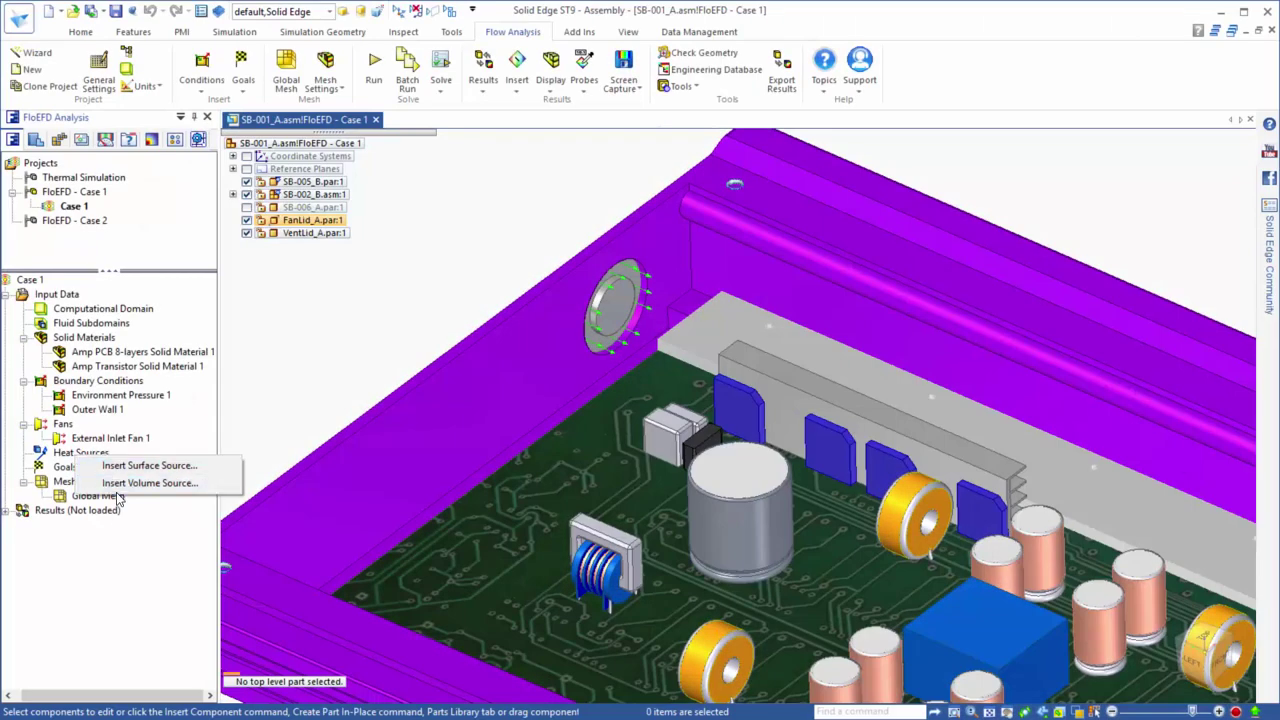
click(148, 483)
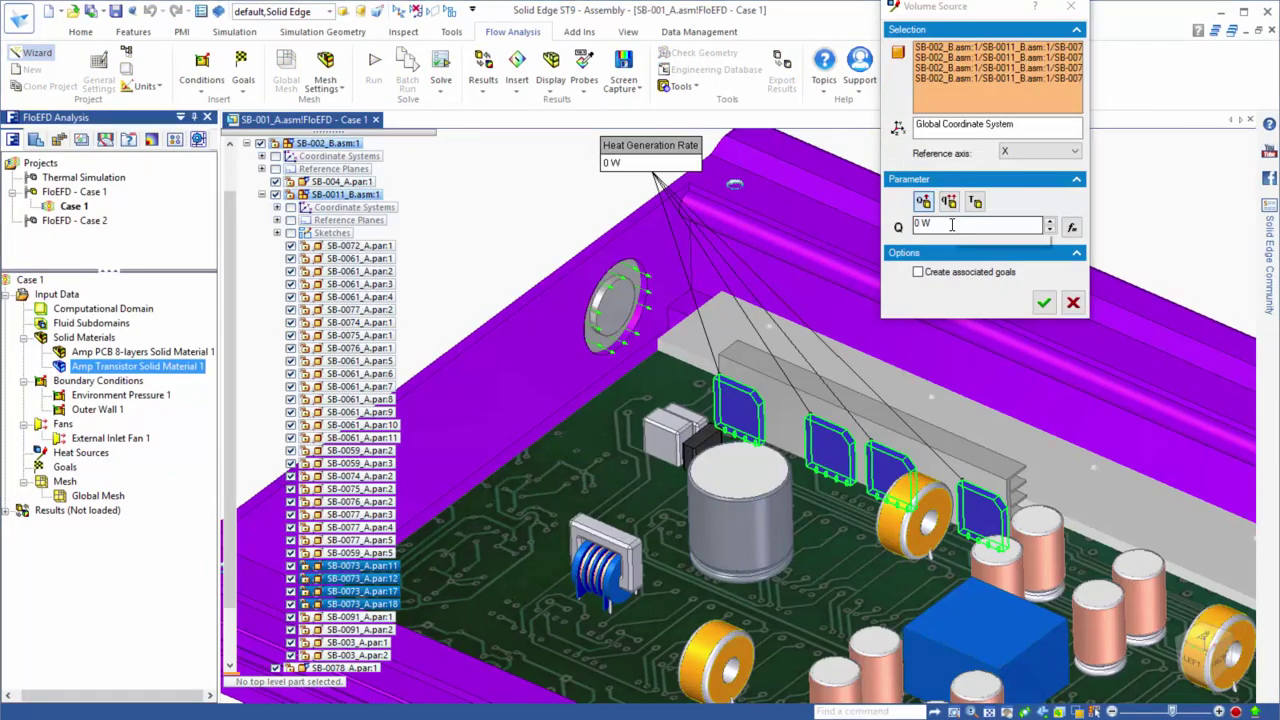
drag(951, 225, 927, 222)
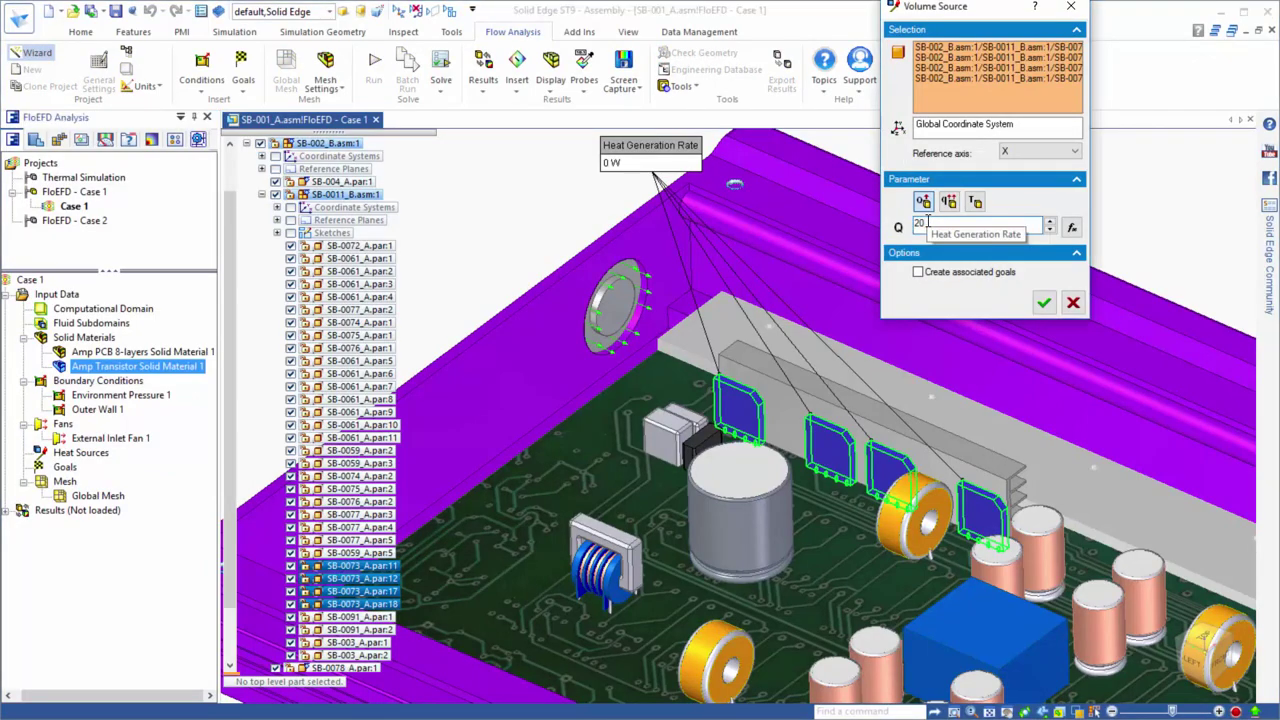
key(Return)
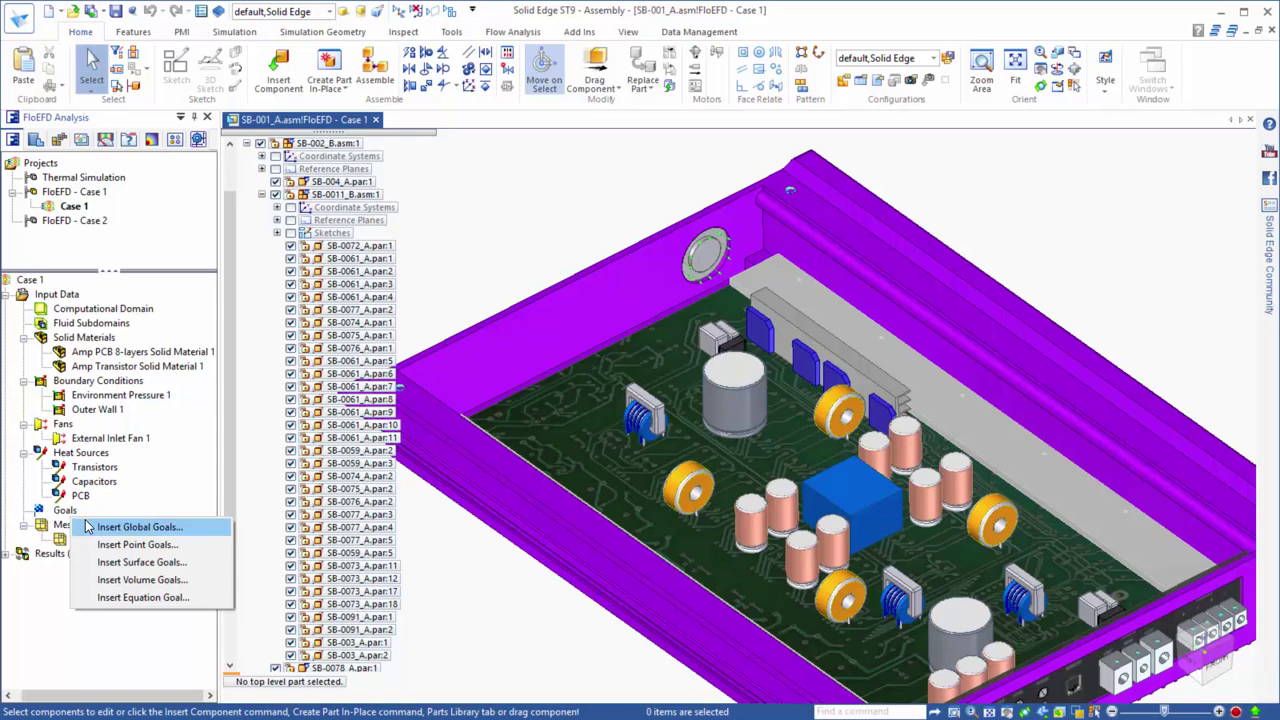
- Insert volume goals for the average and maximum Temperature (Solid) of the Transistors heat source components
click(105, 579)
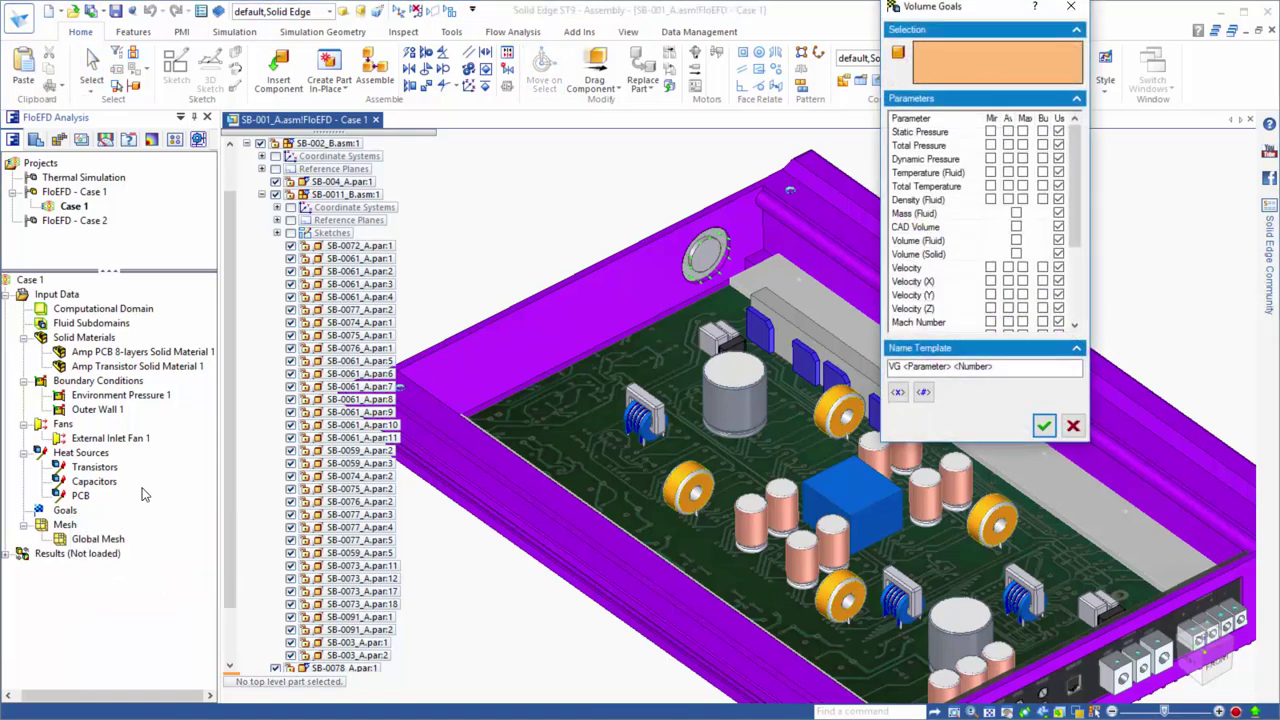
click(93, 467)
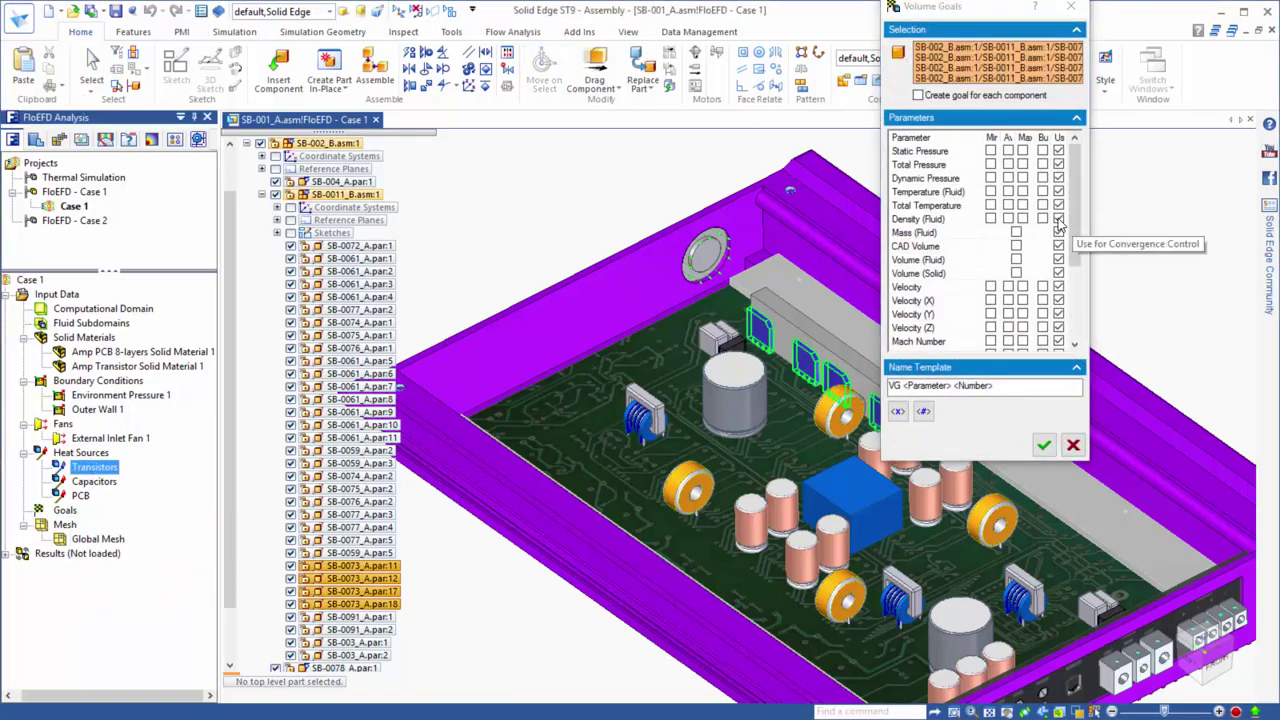
scroll(1058, 250, down, 3)
click(1008, 314)
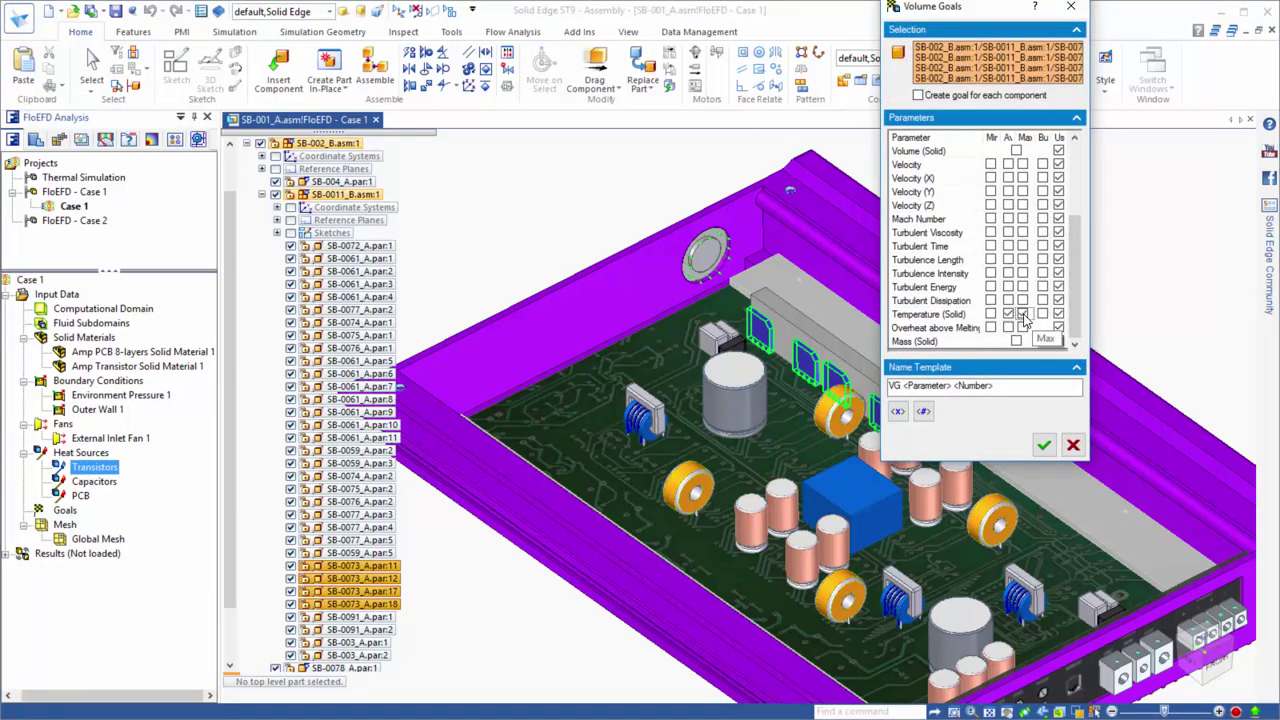
click(1022, 314)
click(1043, 447)
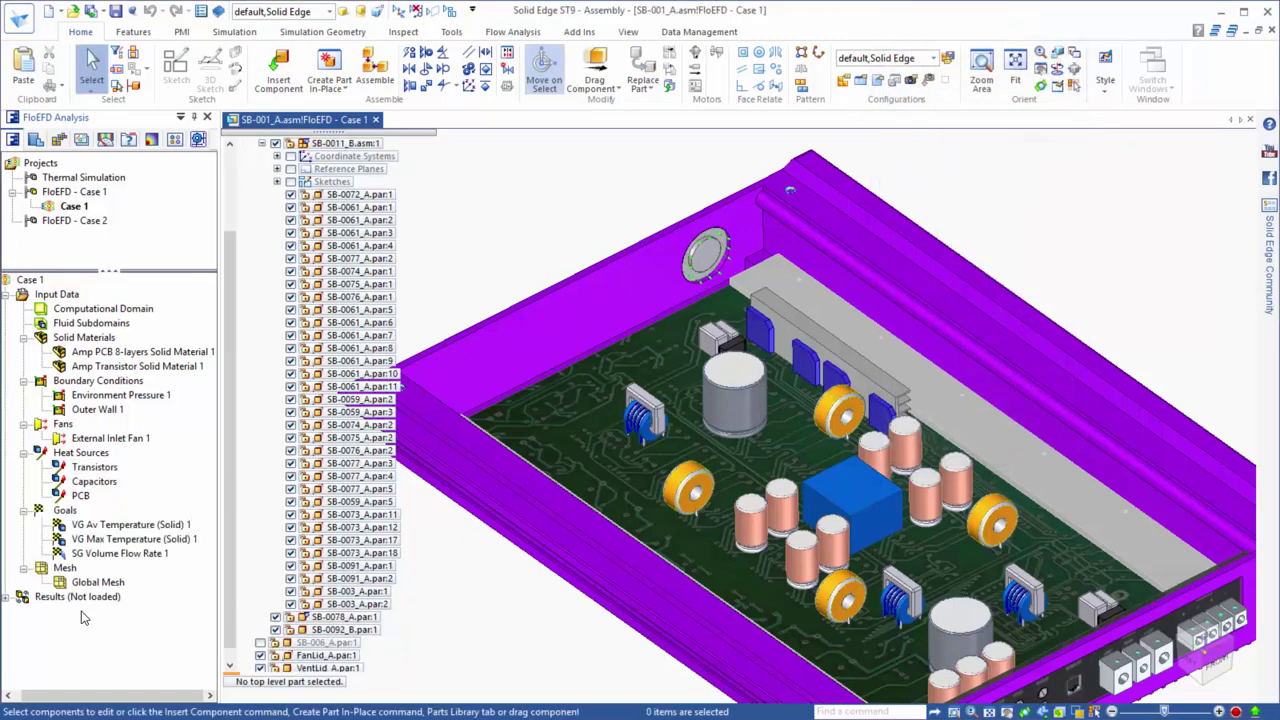
- Open the global mesh definition and move its settings dialog to a convenient place
right_click(86, 582)
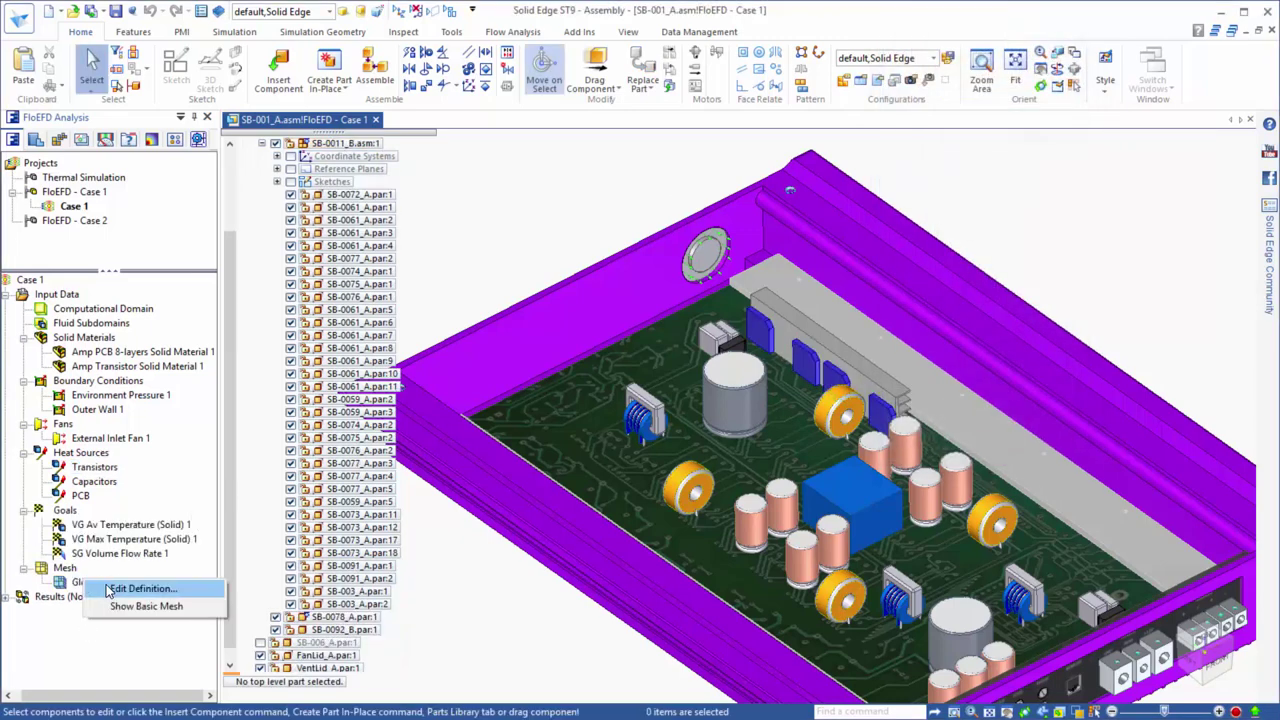
click(110, 590)
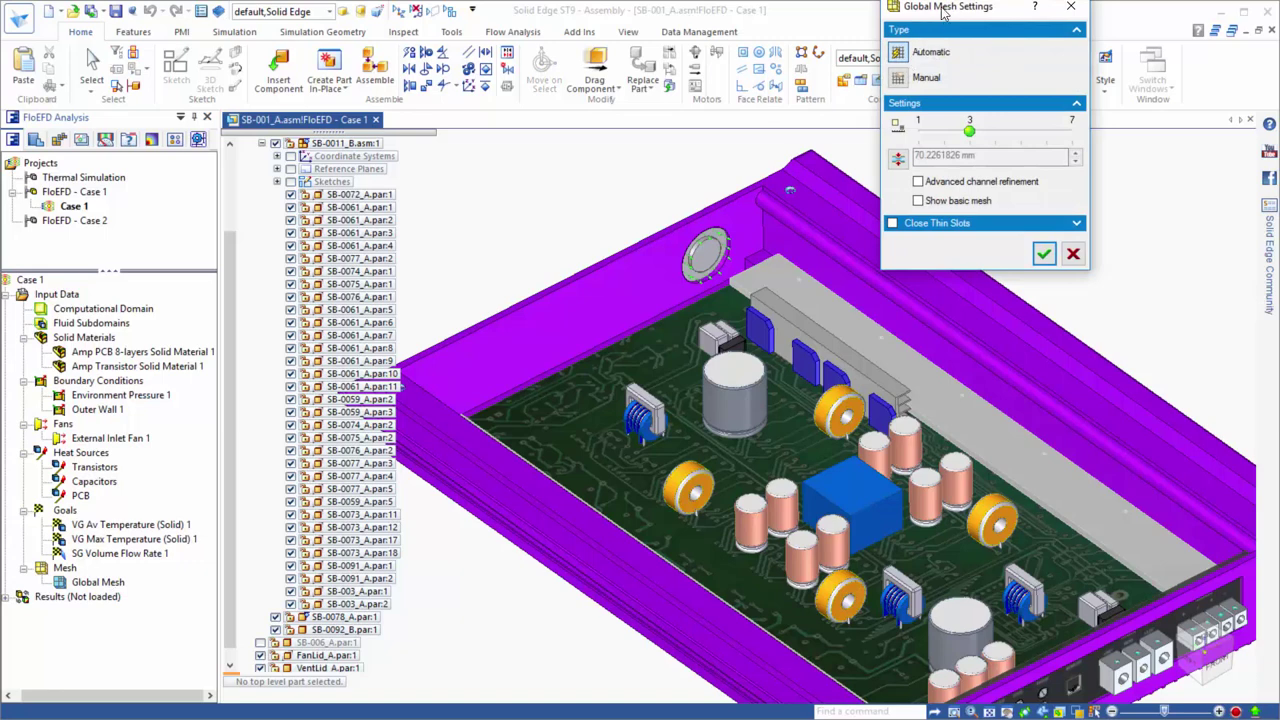
drag(942, 10, 965, 146)
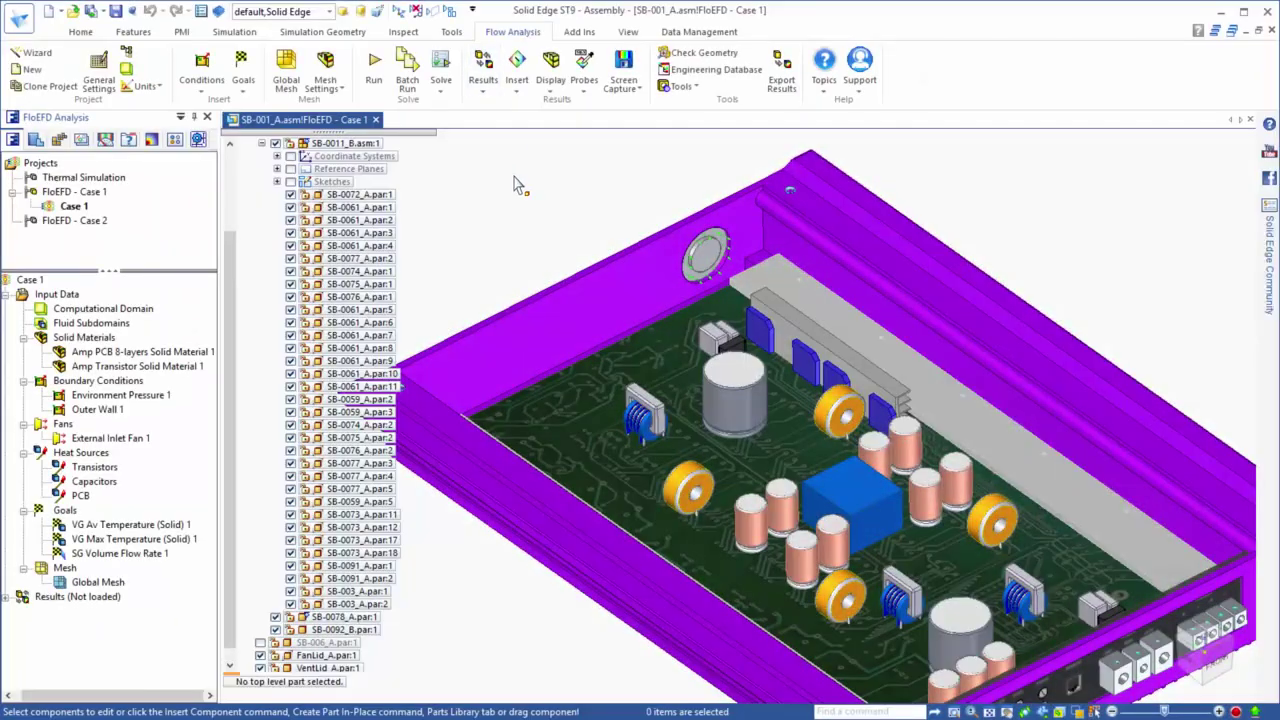
- Run a new calculation of Case 1 on this computer using all CPUs, loading the results when it finishes
click(373, 62)
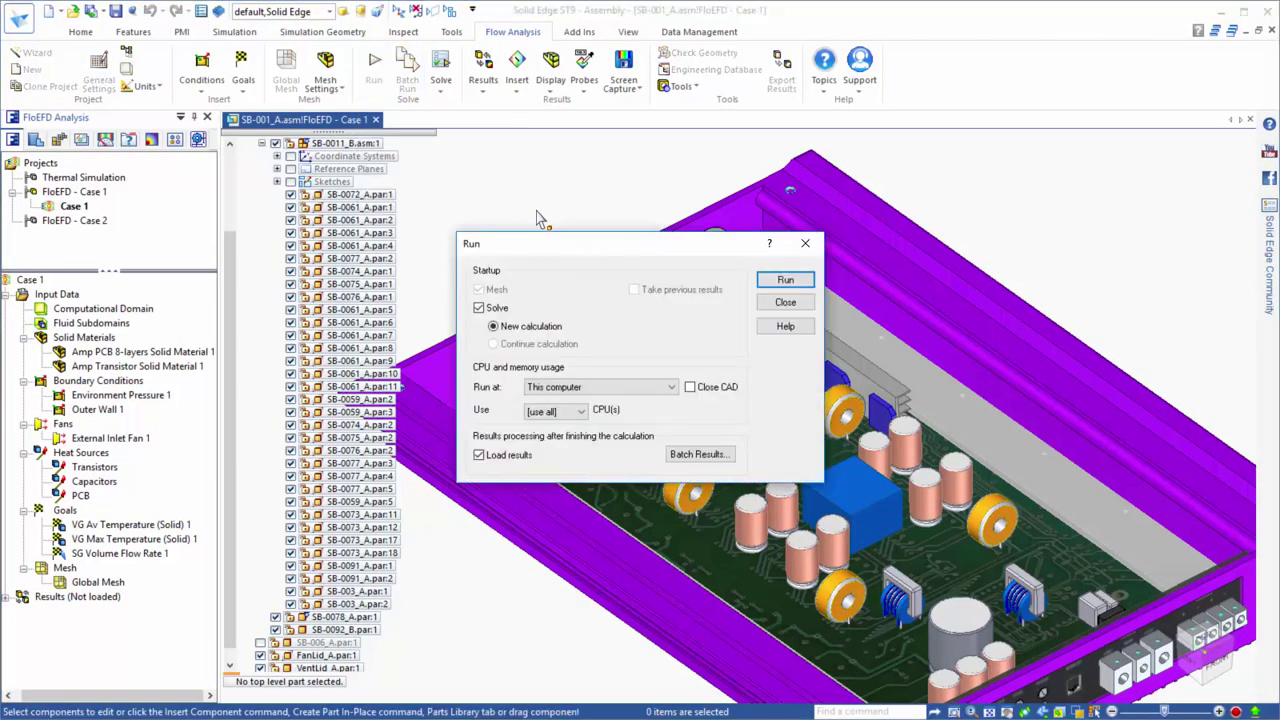
click(770, 280)
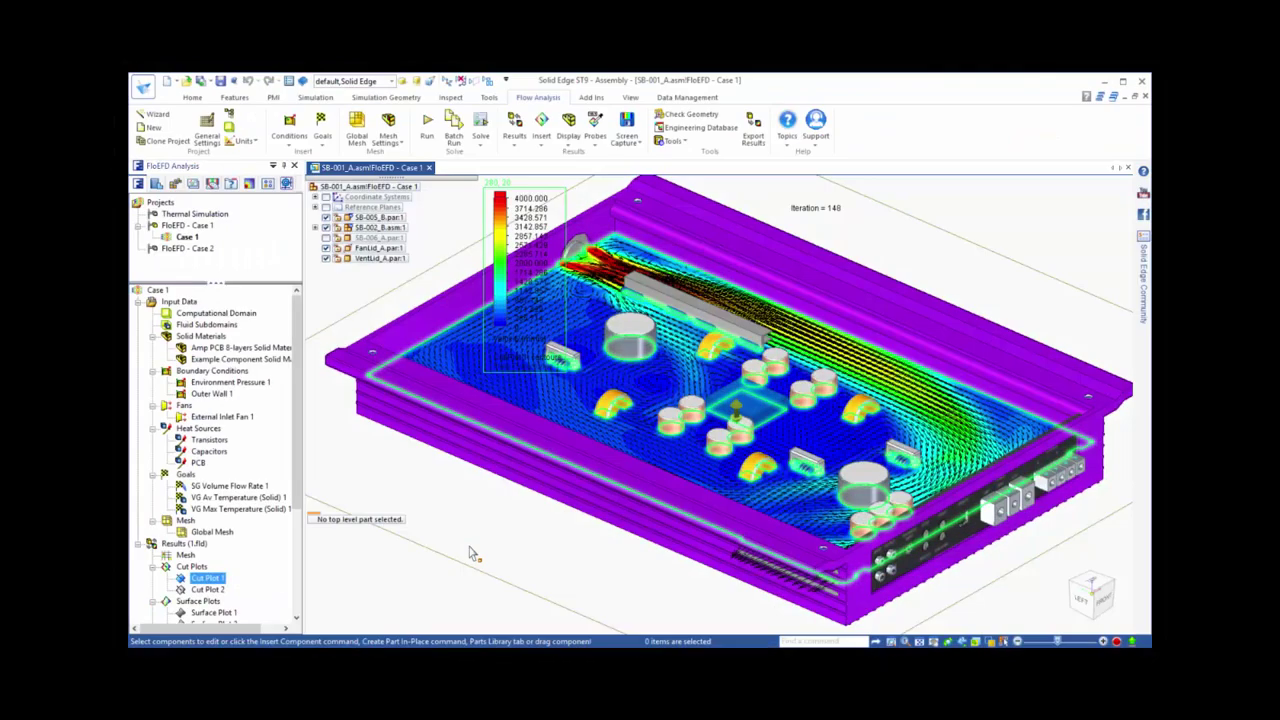
- Deselect Cut Plot 1 and examine the air velocity distribution over the circuit board up close
click(471, 551)
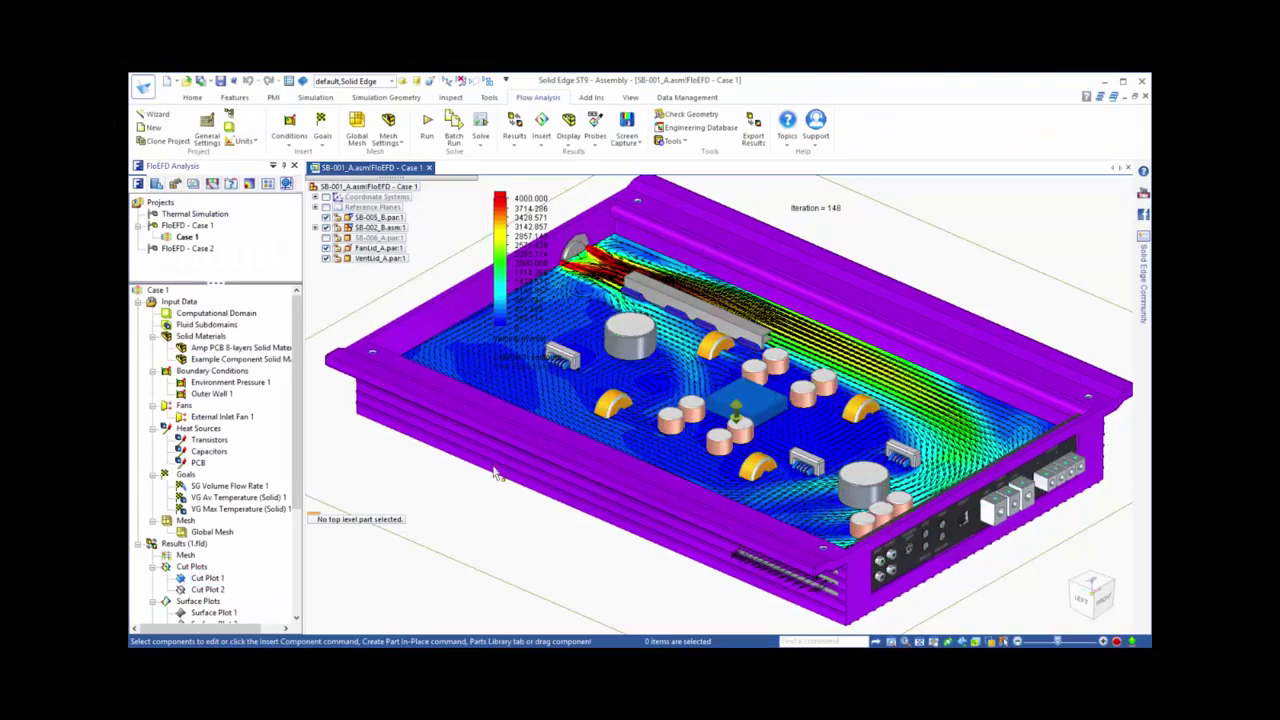
middle_drag(495, 470, 623, 420)
scroll(623, 420, up, 5)
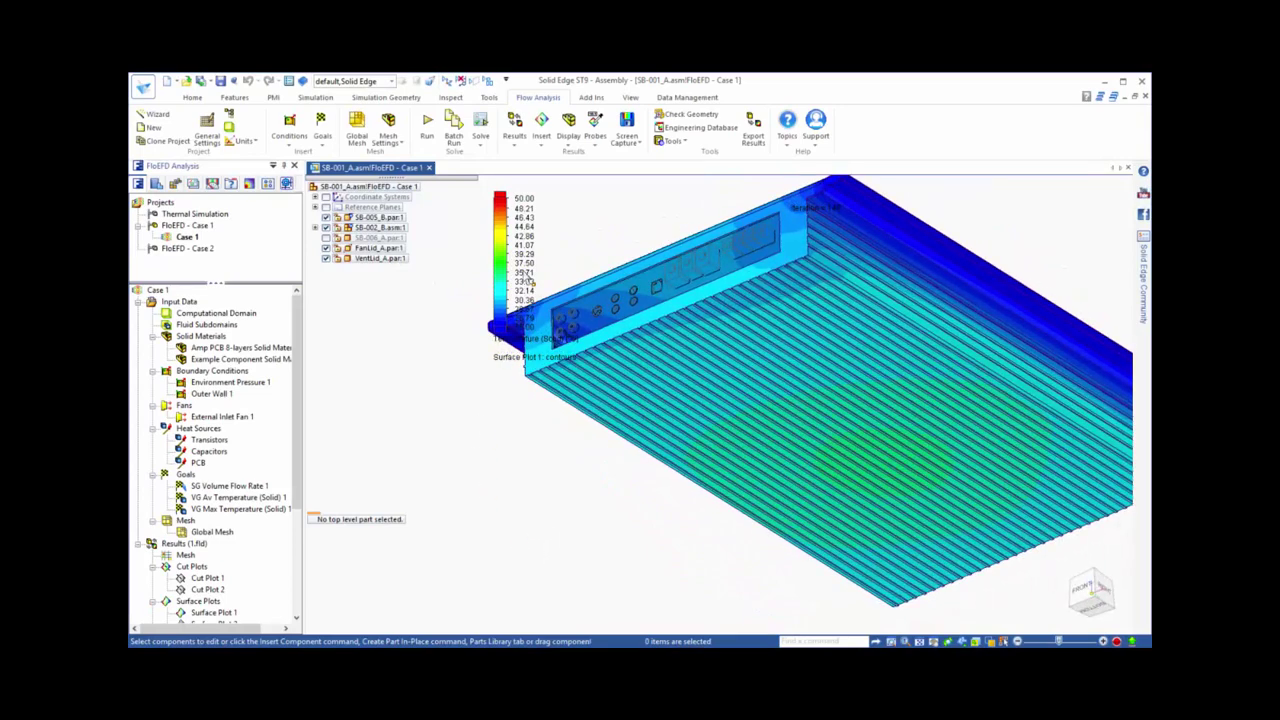
- Start probing the solid temperature values on Surface Plot 1
click(595, 143)
click(612, 163)
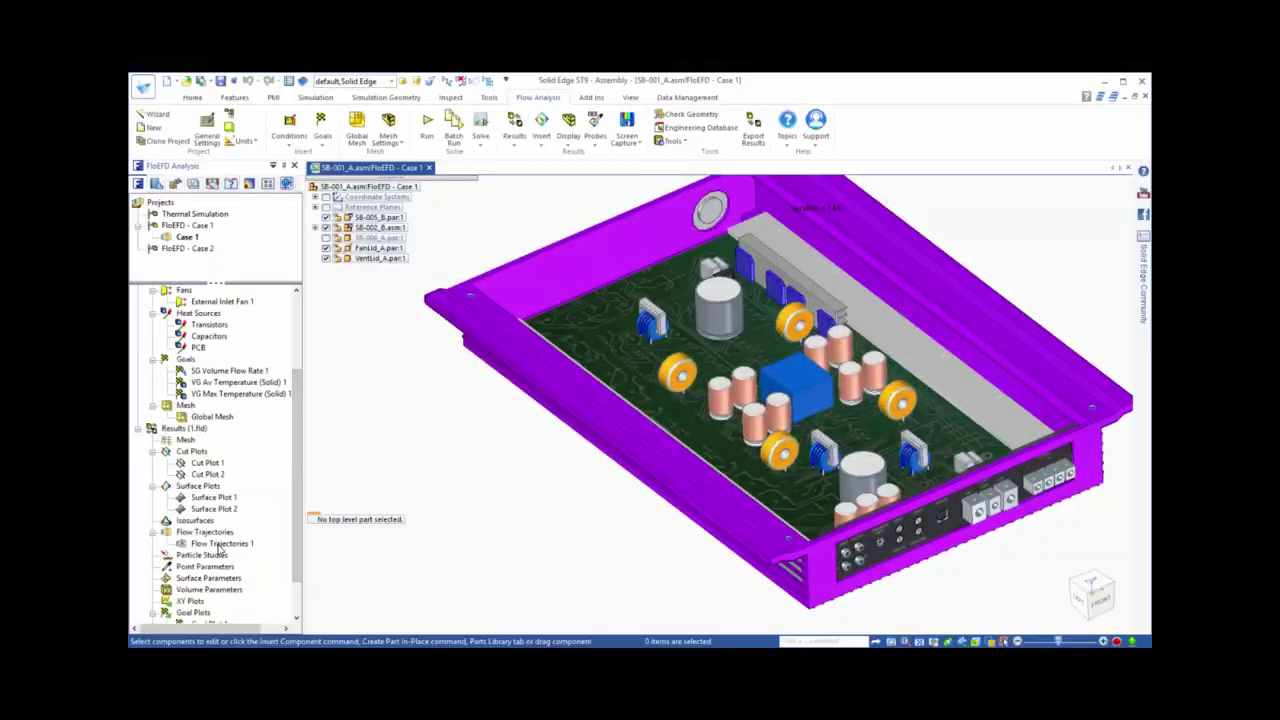
- Play the animation of Flow Trajectories 1 to examine the airflow through the amplifier housing
click(222, 544)
right_click(222, 544)
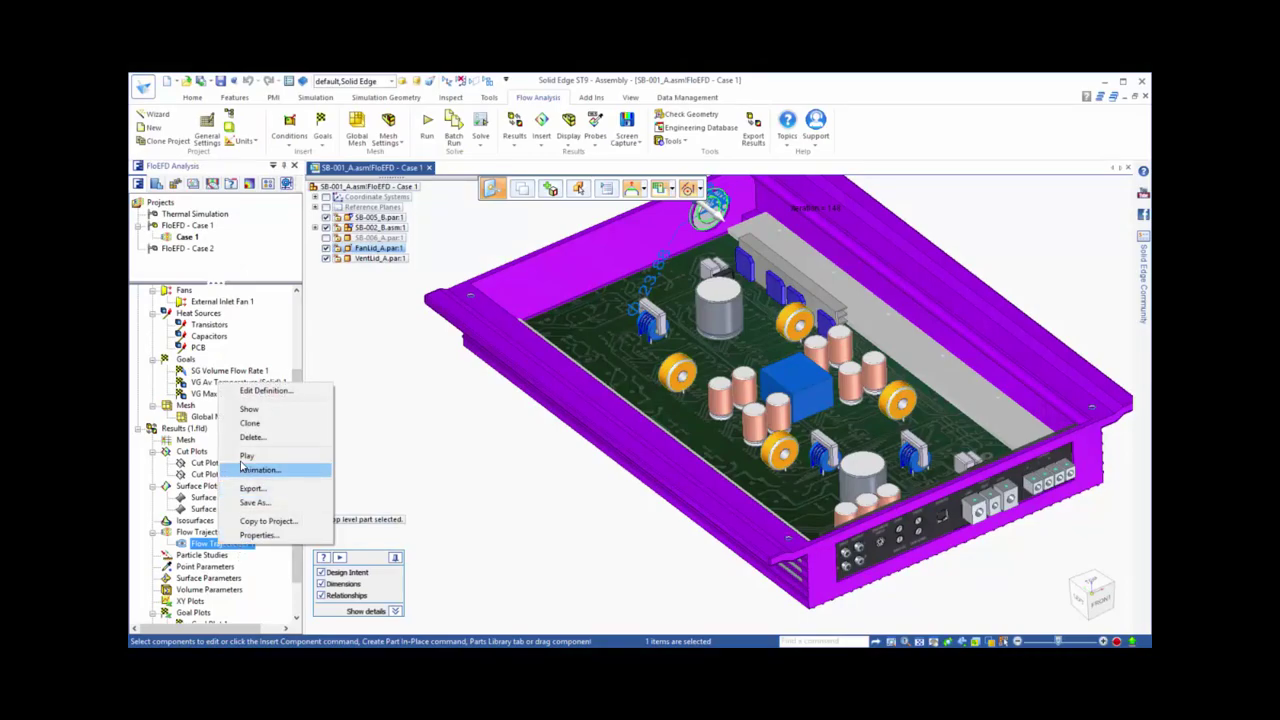
click(247, 455)
click(538, 526)
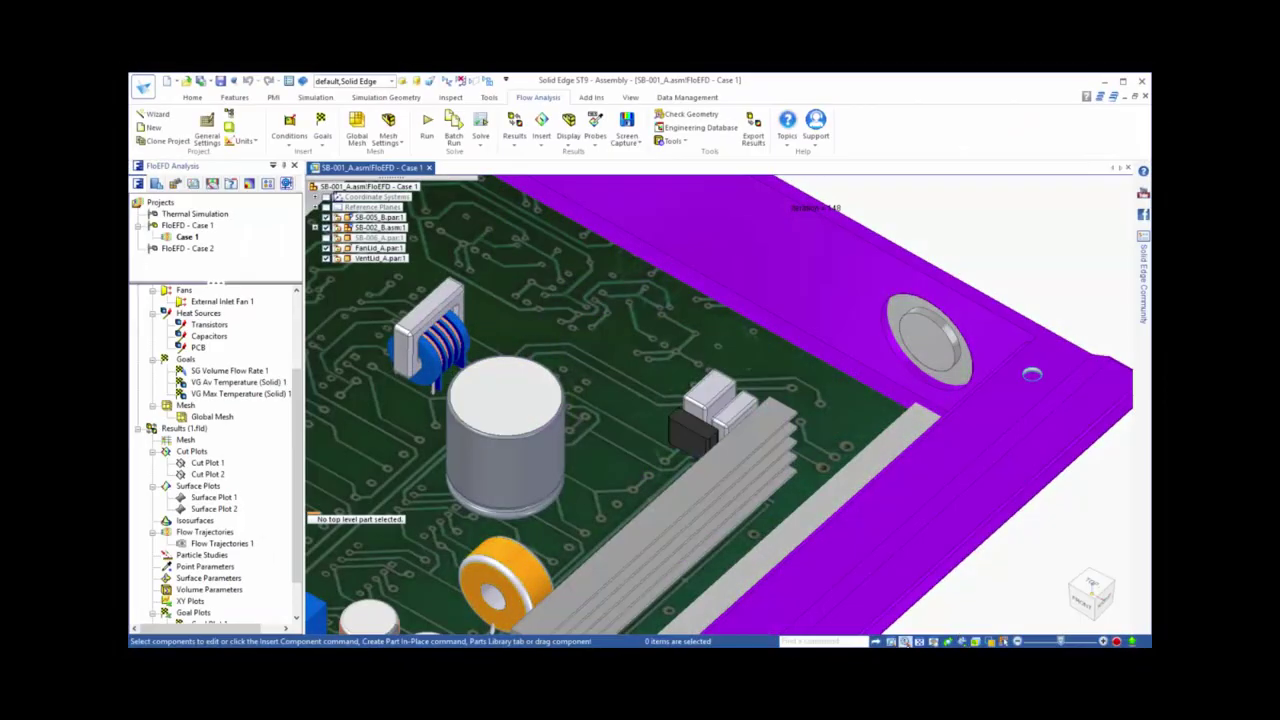
- Activate the FloEFD - Case 2 configuration of the assembly
click(905, 642)
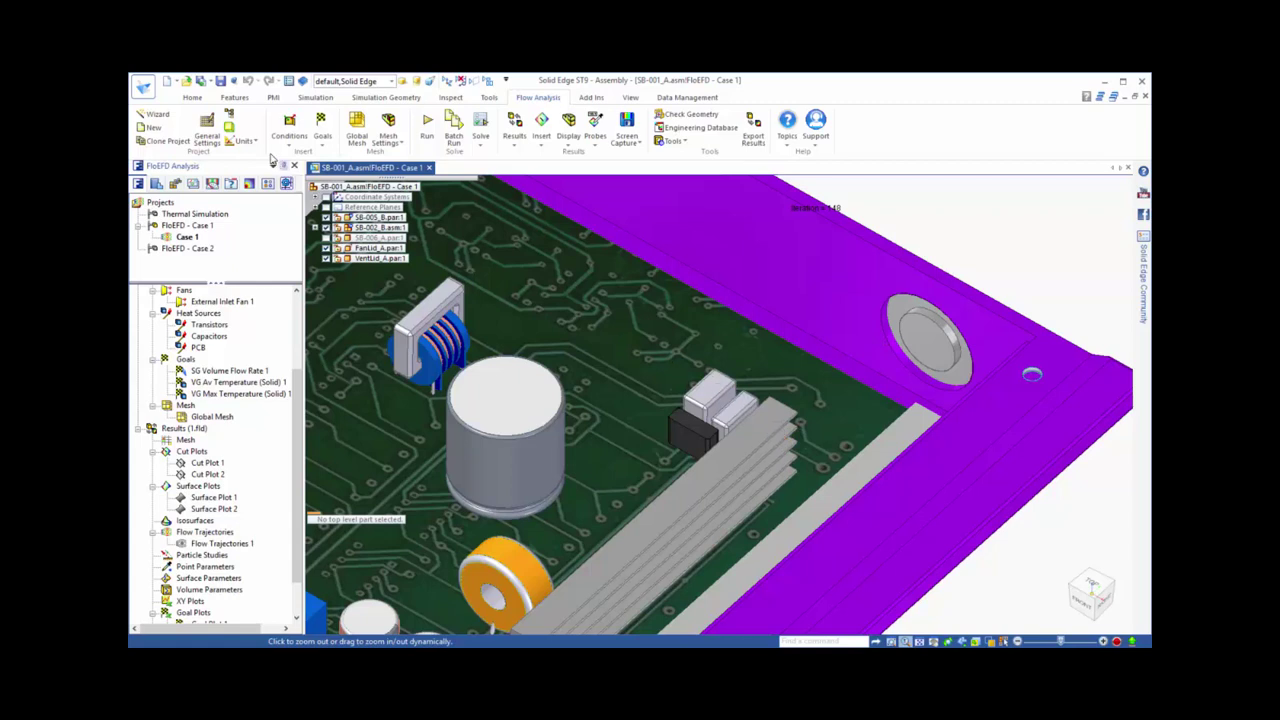
key(Escape)
double_click(203, 252)
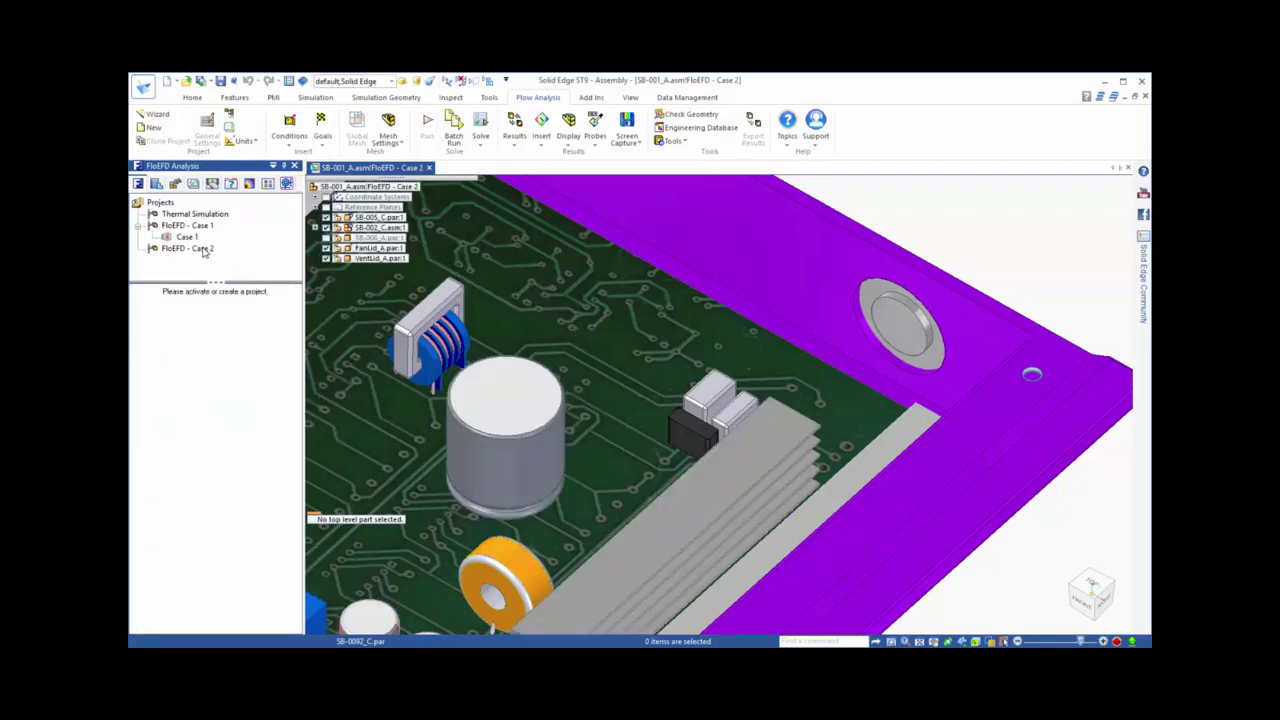
- Clone the Case 1 project as Case 2 into the existing FloEFD - Case 2 configuration, without copying the results
right_click(188, 242)
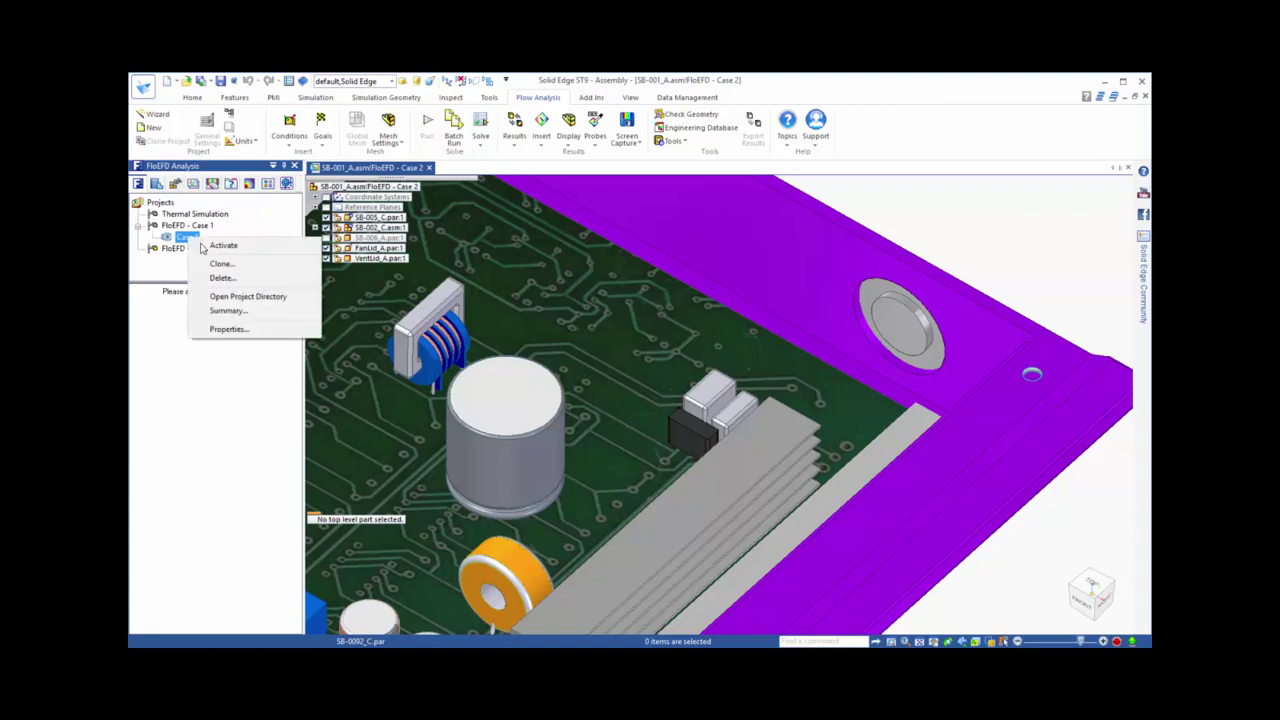
click(191, 262)
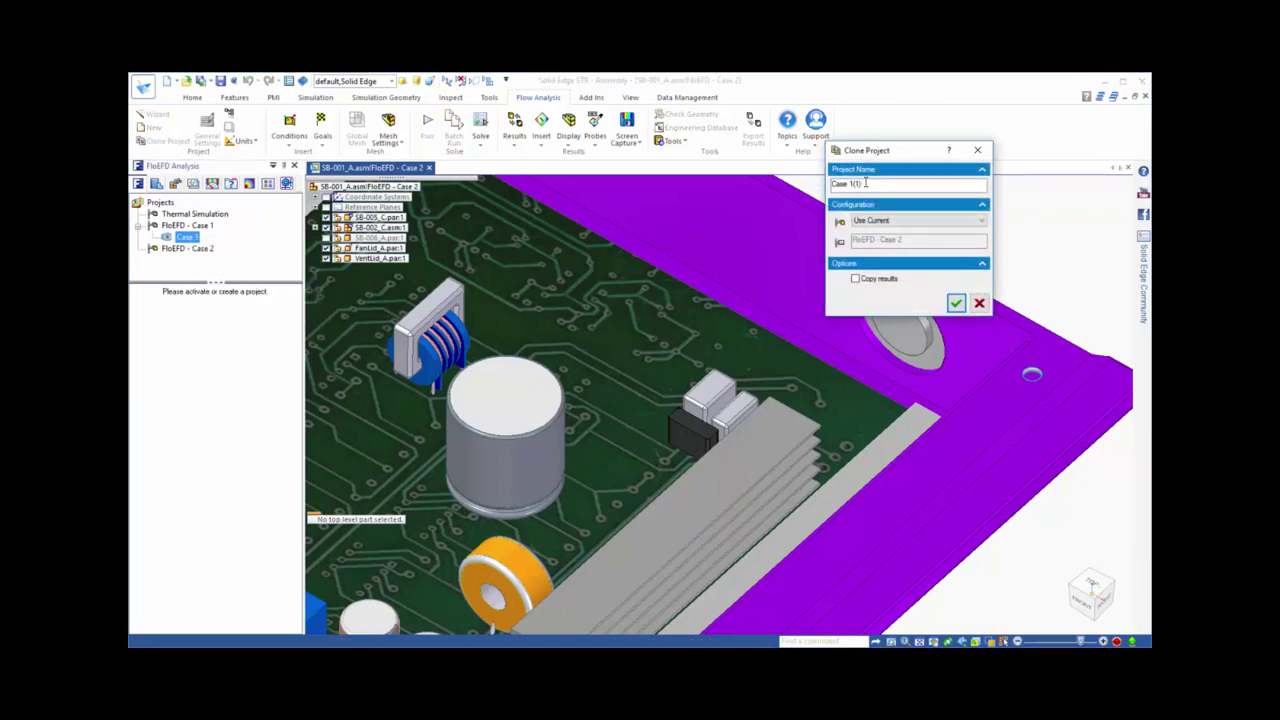
drag(866, 183, 833, 182)
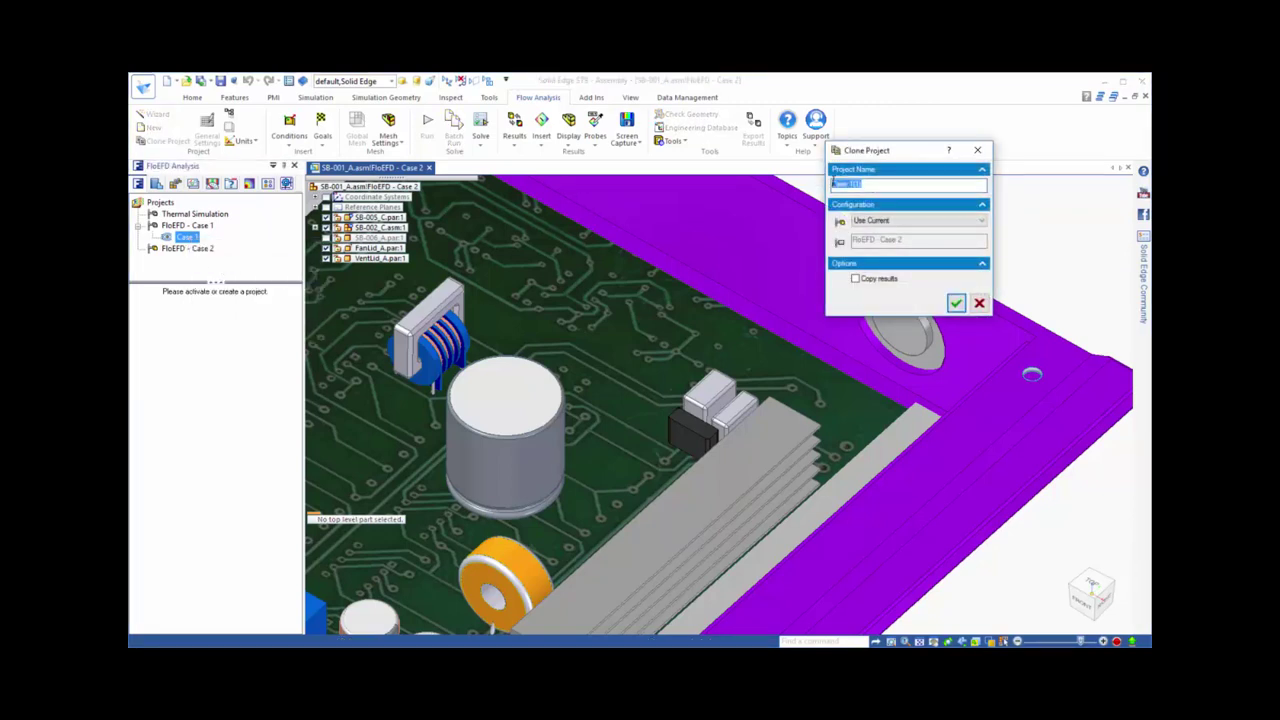
click(930, 222)
click(868, 244)
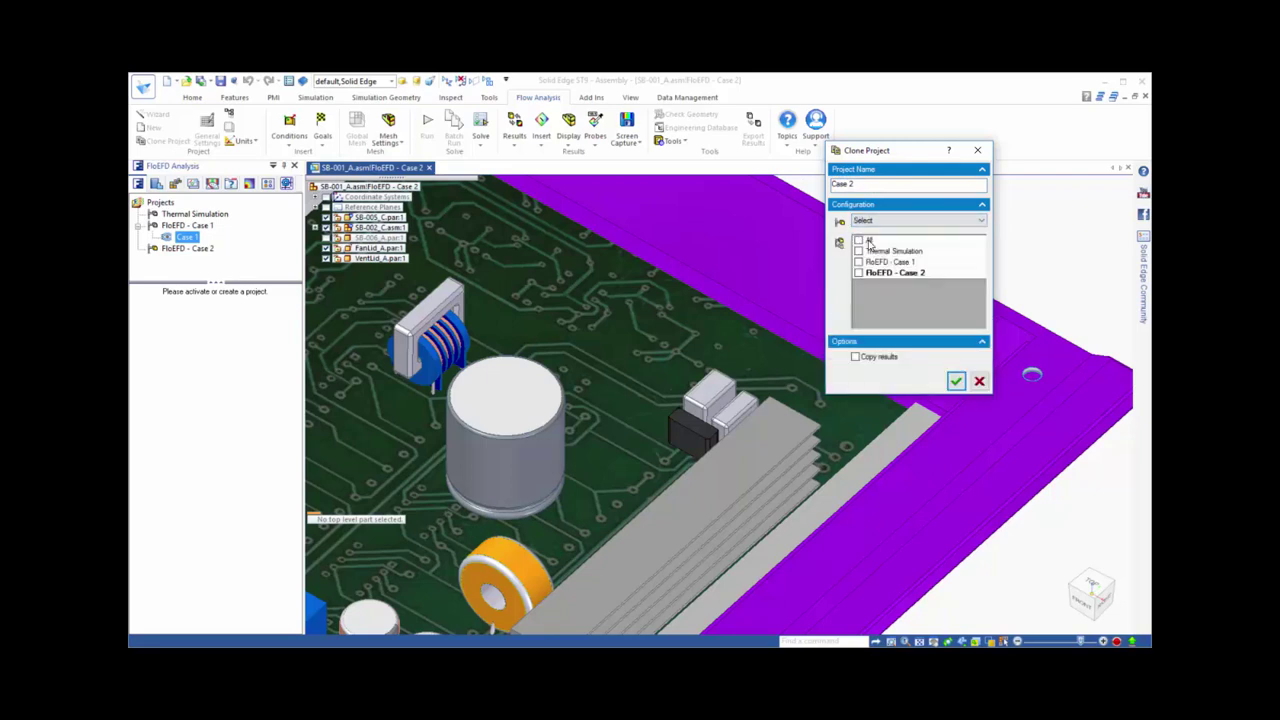
click(959, 379)
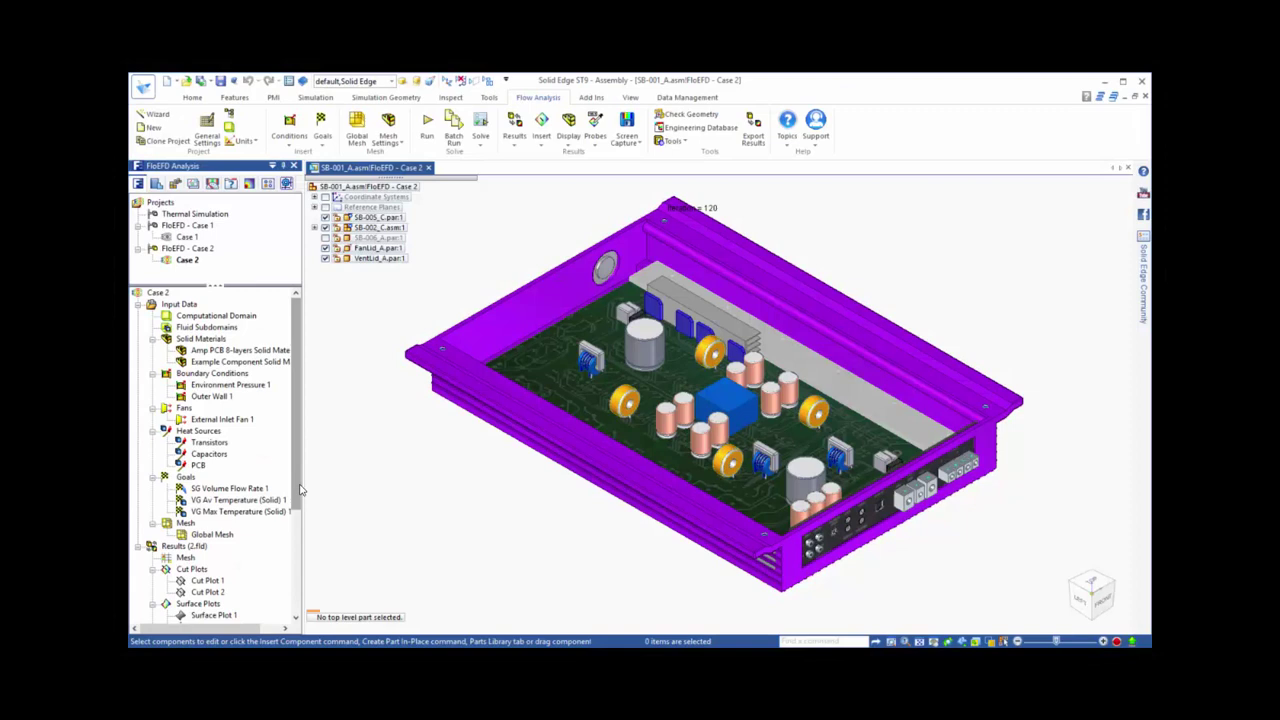
- Switch the assembly to an edges-only display and show Cut Plot 2 of the Case 2 results
scroll(298, 588, down, 5)
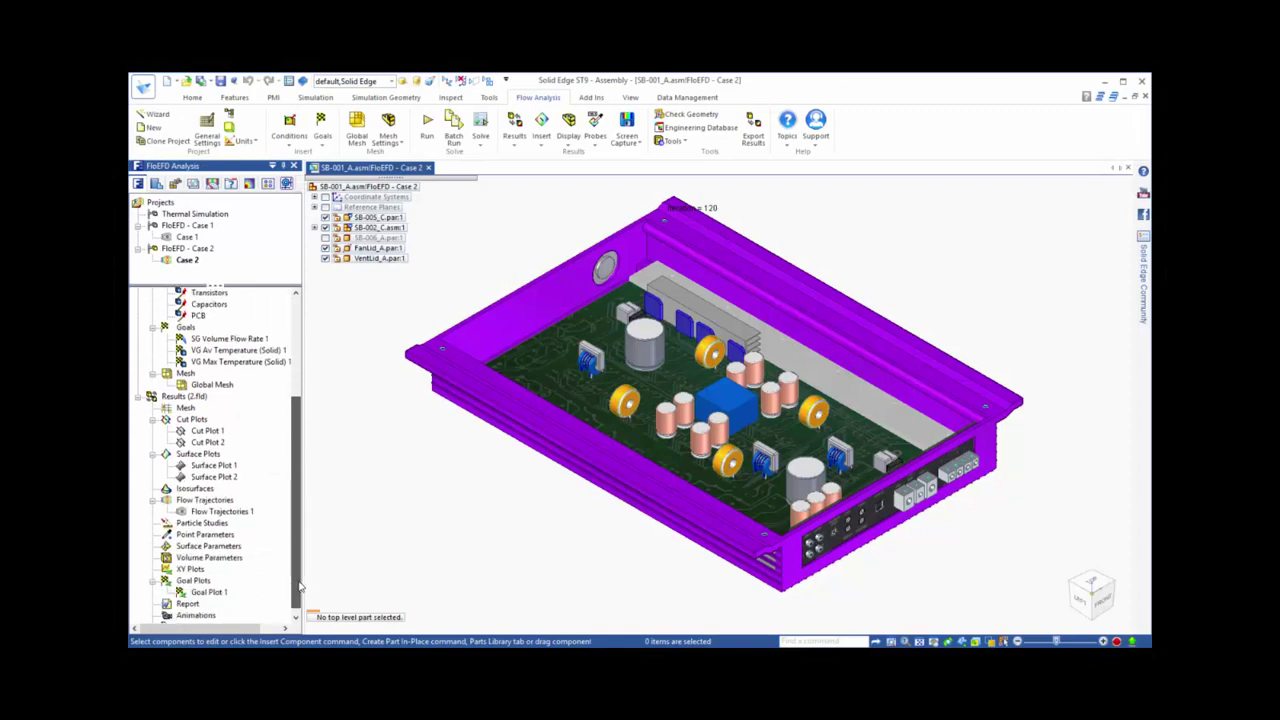
click(1050, 641)
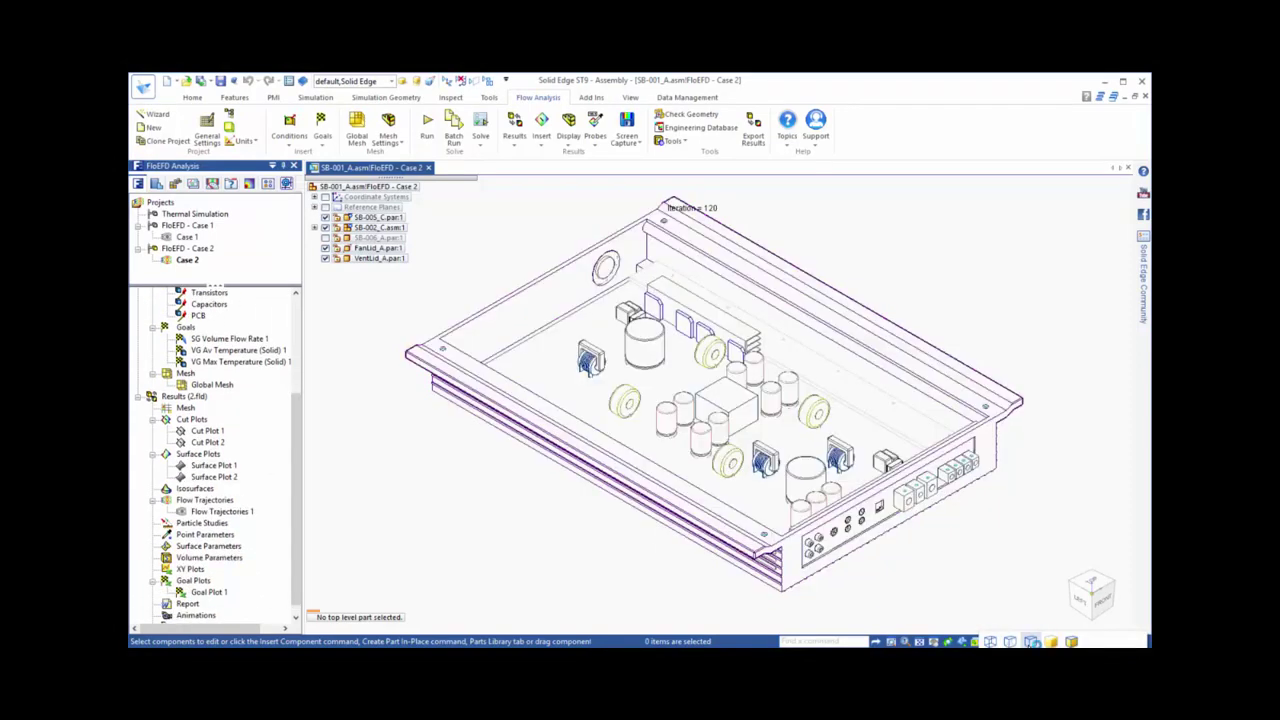
right_click(206, 443)
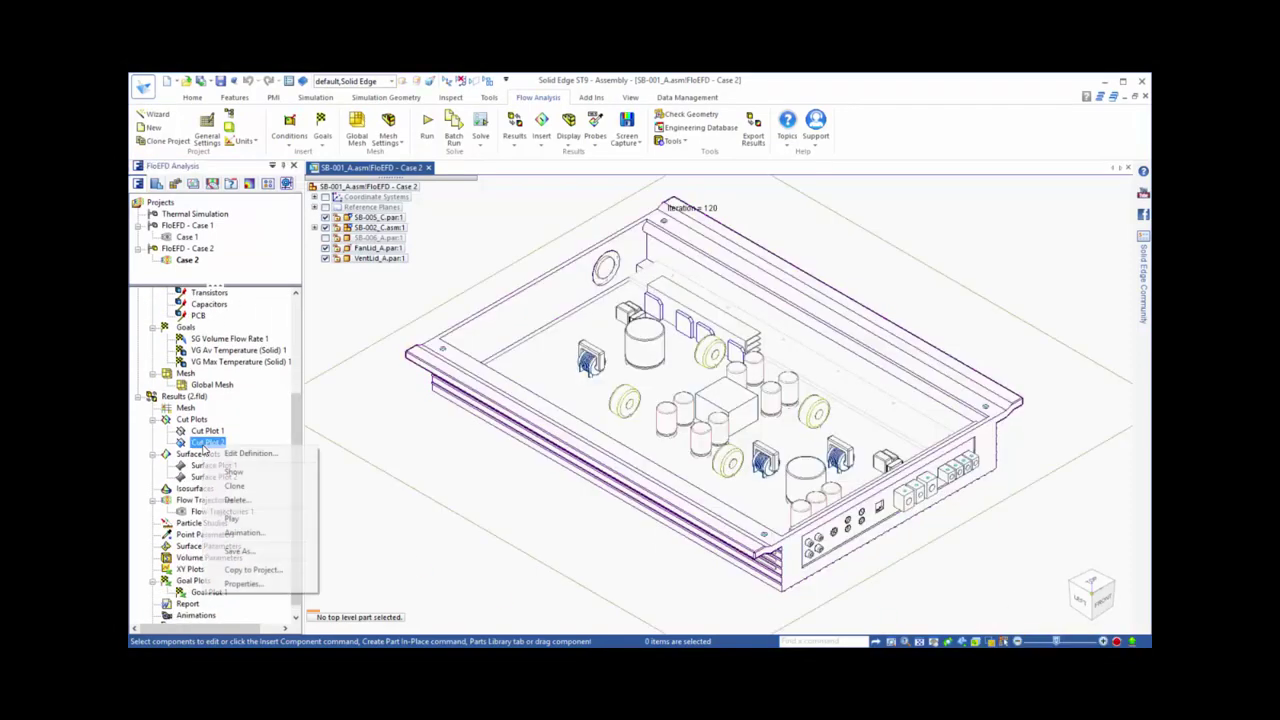
click(216, 471)
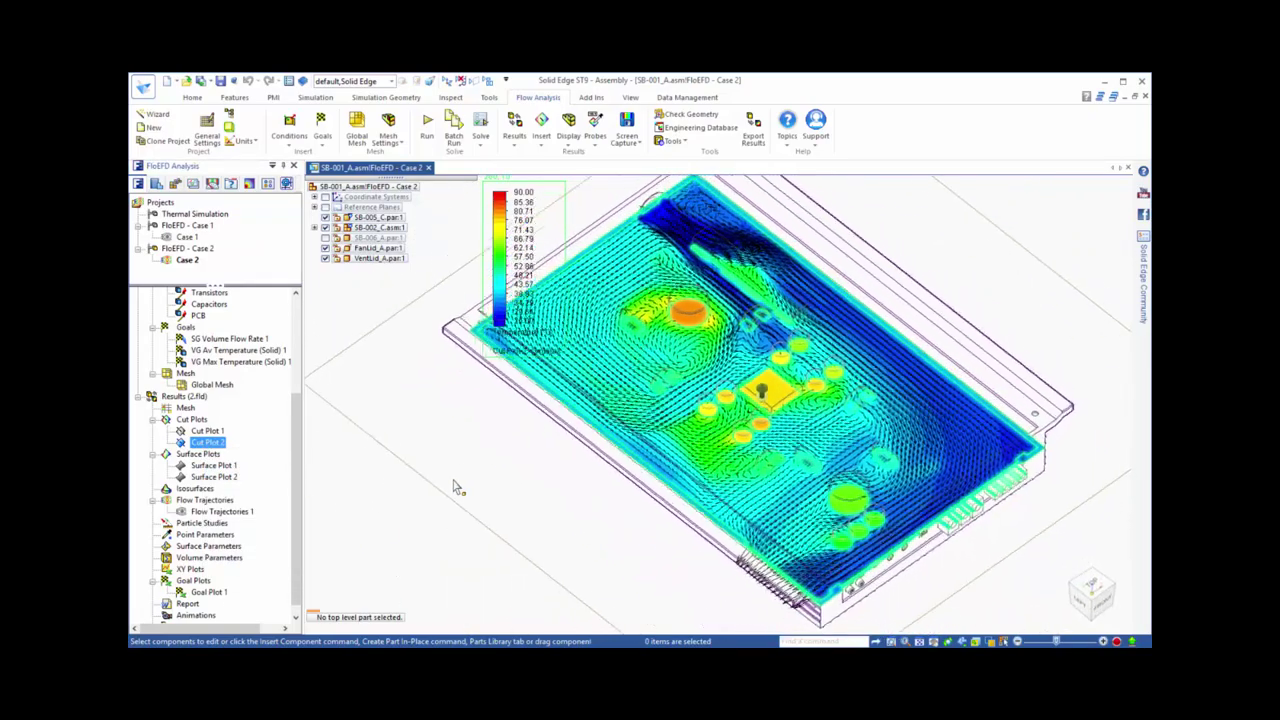
- Hide Cut Plot 2 and show Surface Plot 2 with the solid temperatures of the board and components
right_click(214, 449)
click(245, 473)
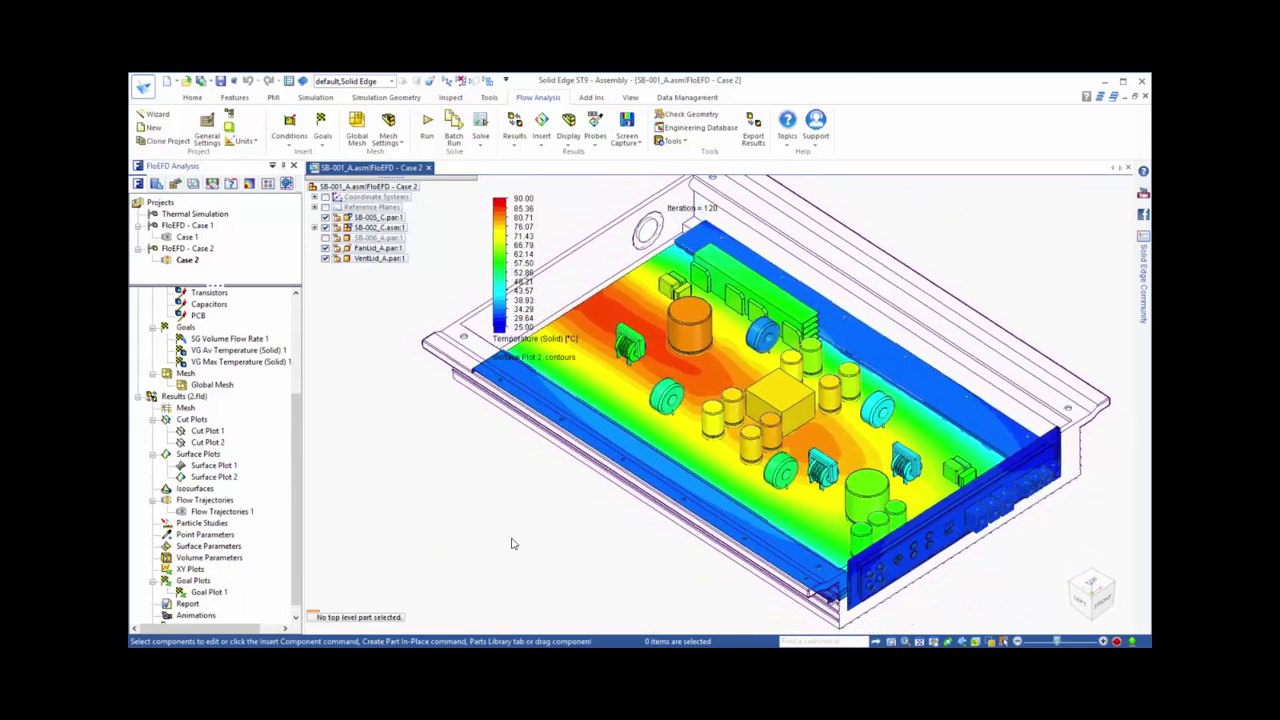
- Open the results comparison for Case 1 and Case 2, and enlarge its Active Scene view to compare the temperature plots
right_click(197, 400)
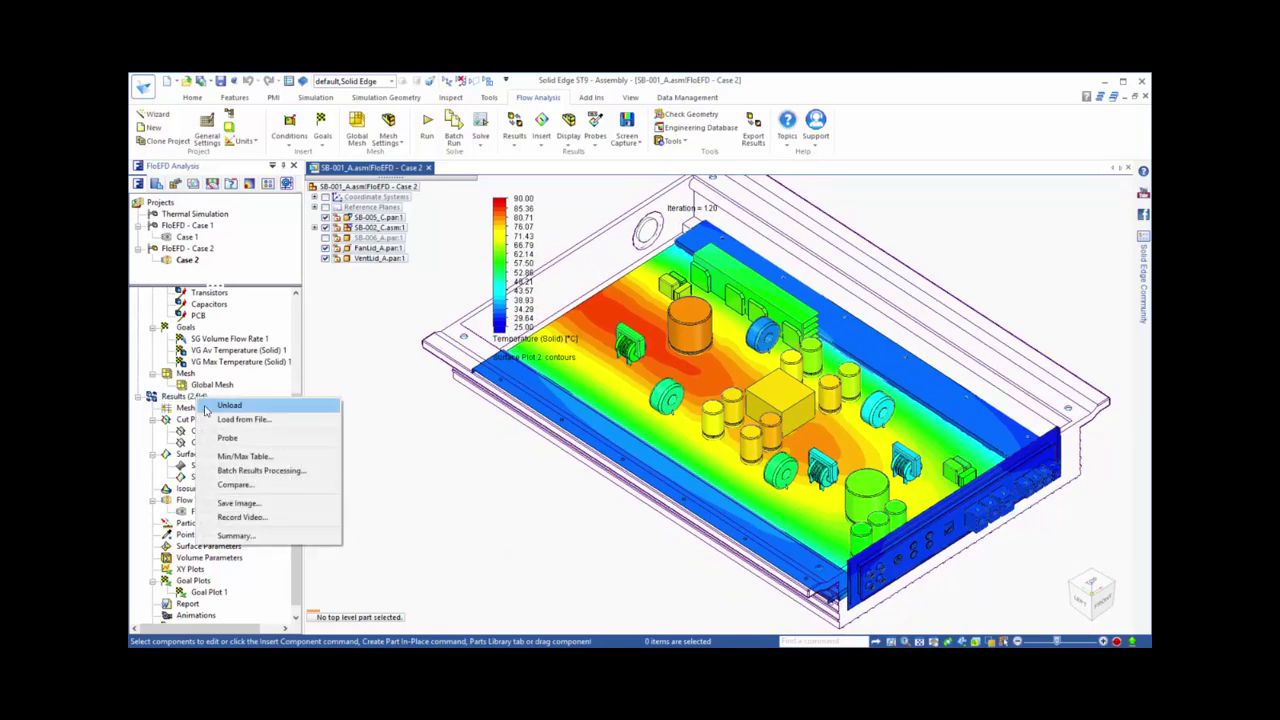
click(243, 483)
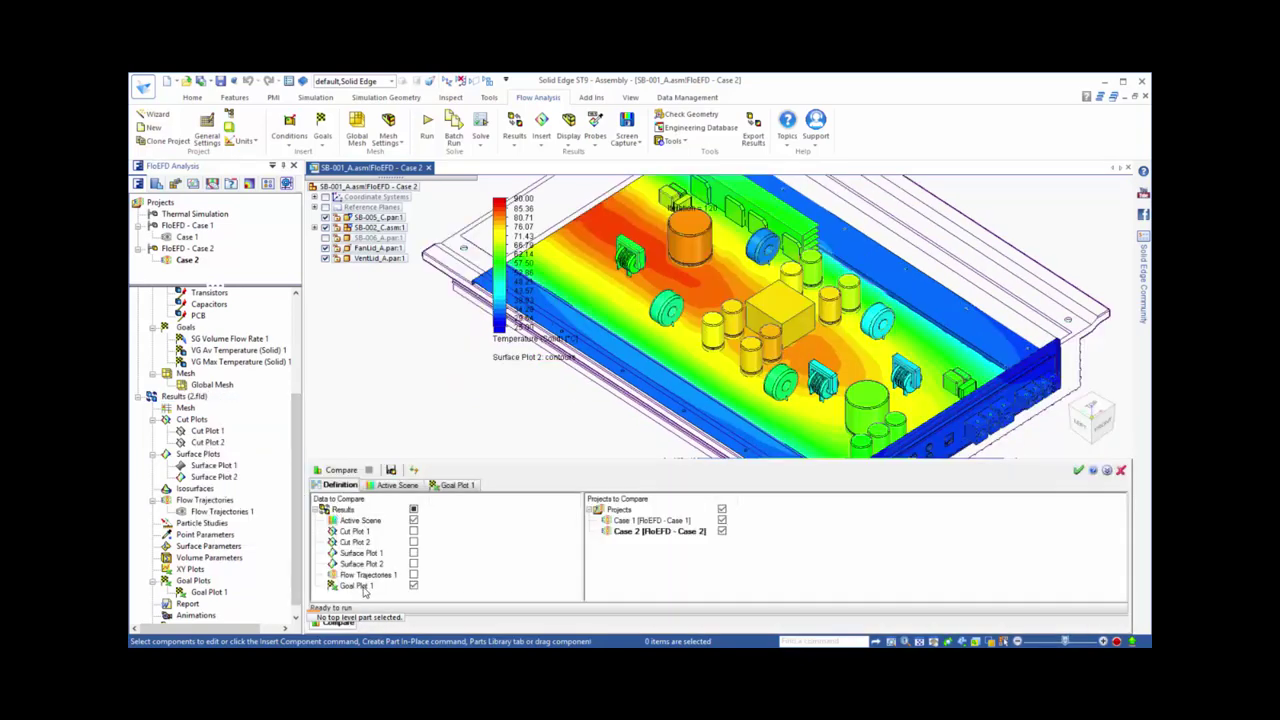
click(396, 485)
drag(589, 457, 597, 175)
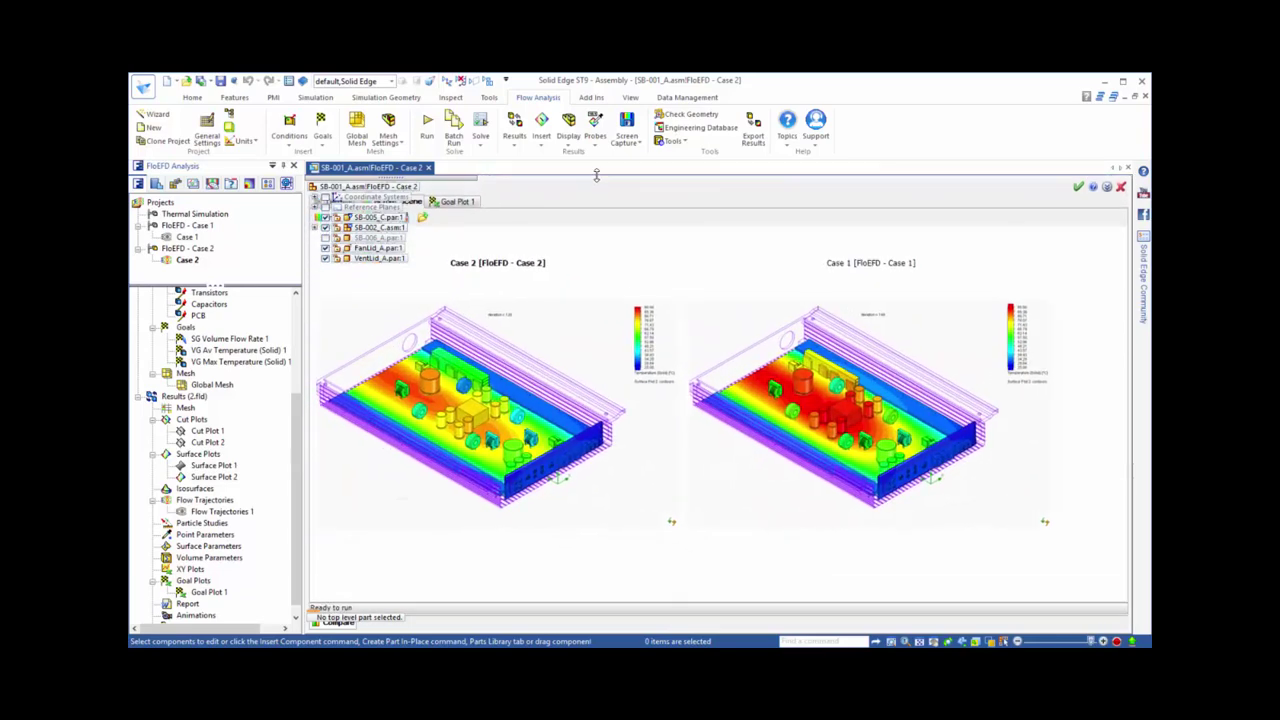